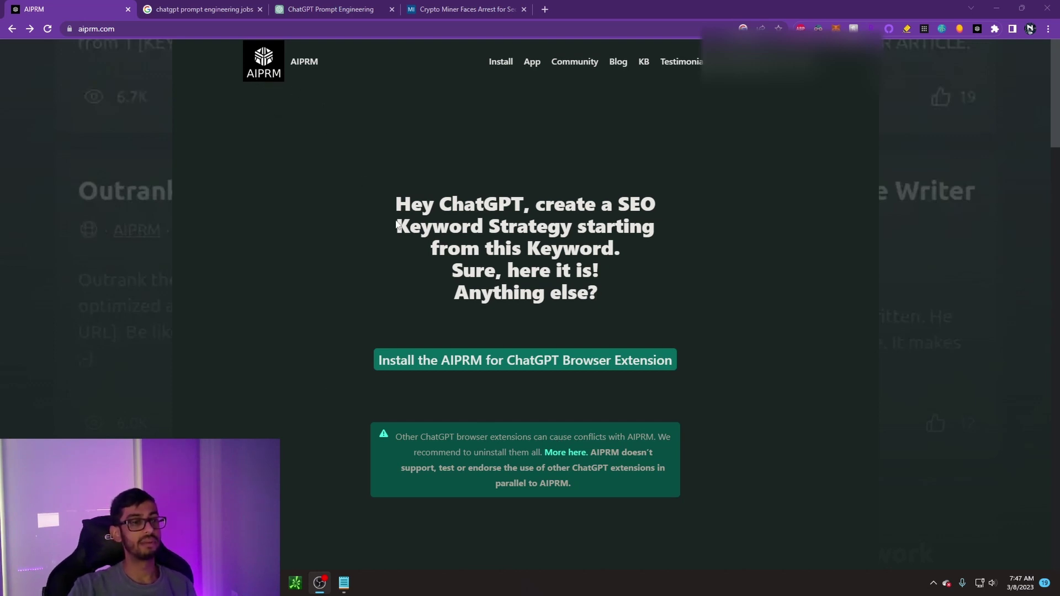
- Open the AIPRM for ChatGPT Chrome Web Store listing, which shows it is already added to Chrome
{"action": "left_click", "coordinate": [487, 368]}
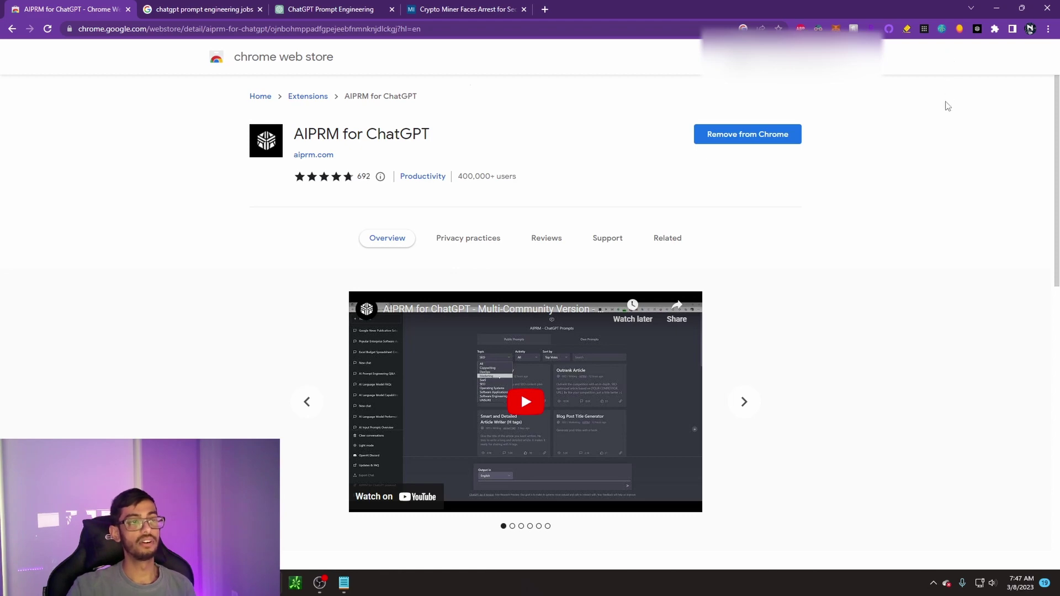
- Glance at the prompt engineering job listings, then return to ChatGPT's AIPRM prompt list
{"action": "left_click", "coordinate": [312, 10]}
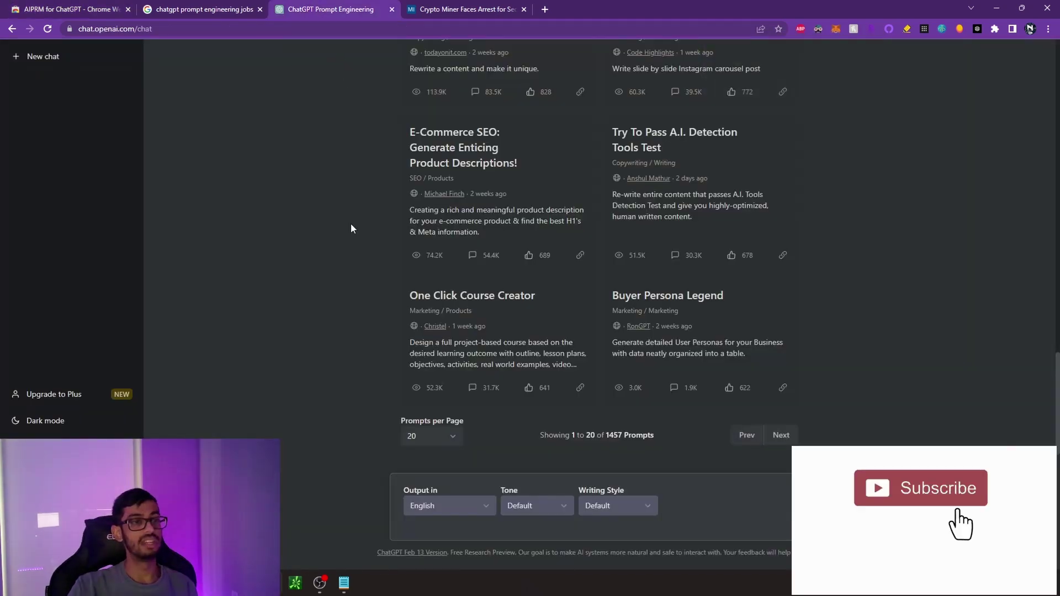
{"action": "scroll", "coordinate": [351, 228], "scroll_direction": "up", "scroll_amount": 20}
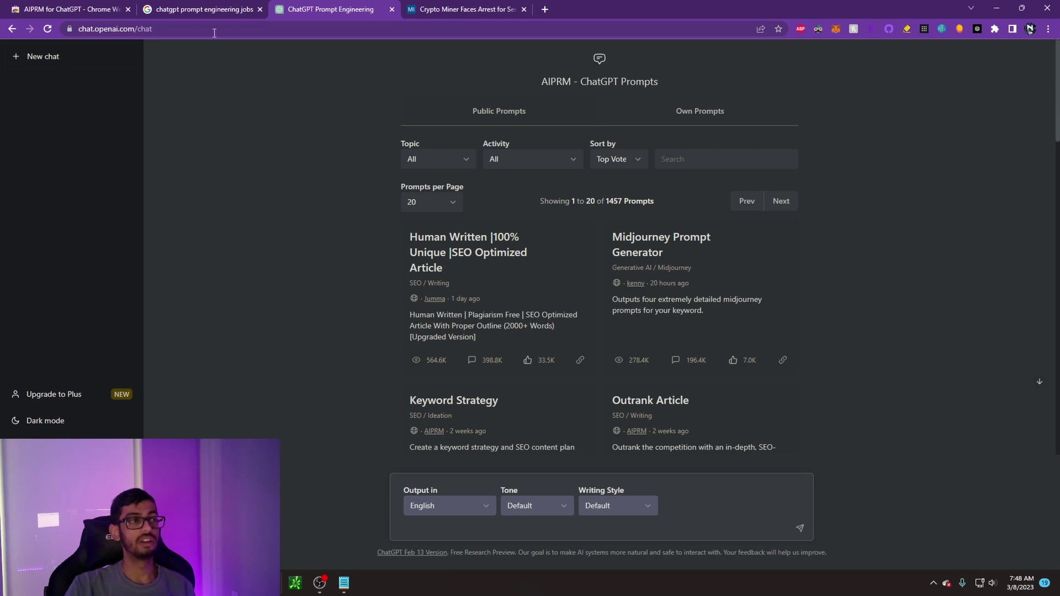
{"action": "left_click", "coordinate": [214, 10]}
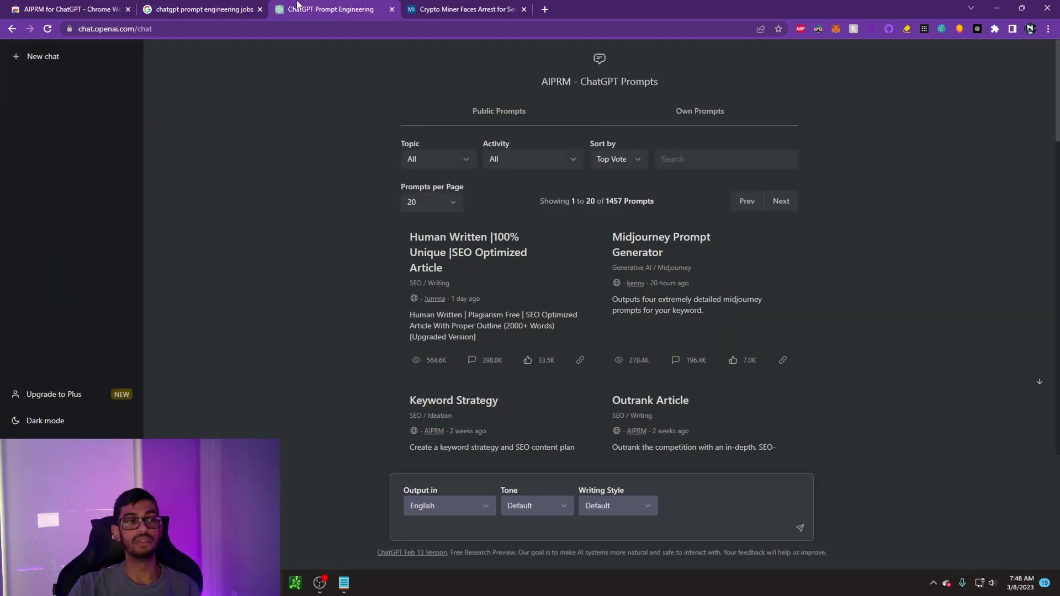
{"action": "left_click", "coordinate": [301, 9]}
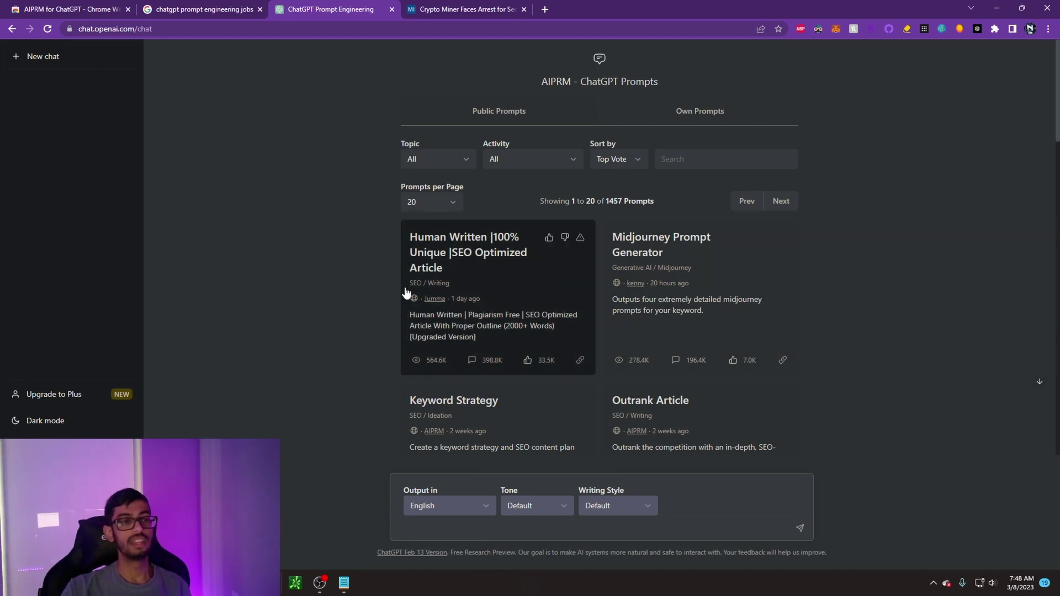
- Scroll the AIPRM prompt list to reach the Outrank Article prompt
{"action": "scroll", "coordinate": [762, 332], "scroll_direction": "down", "scroll_amount": 7}
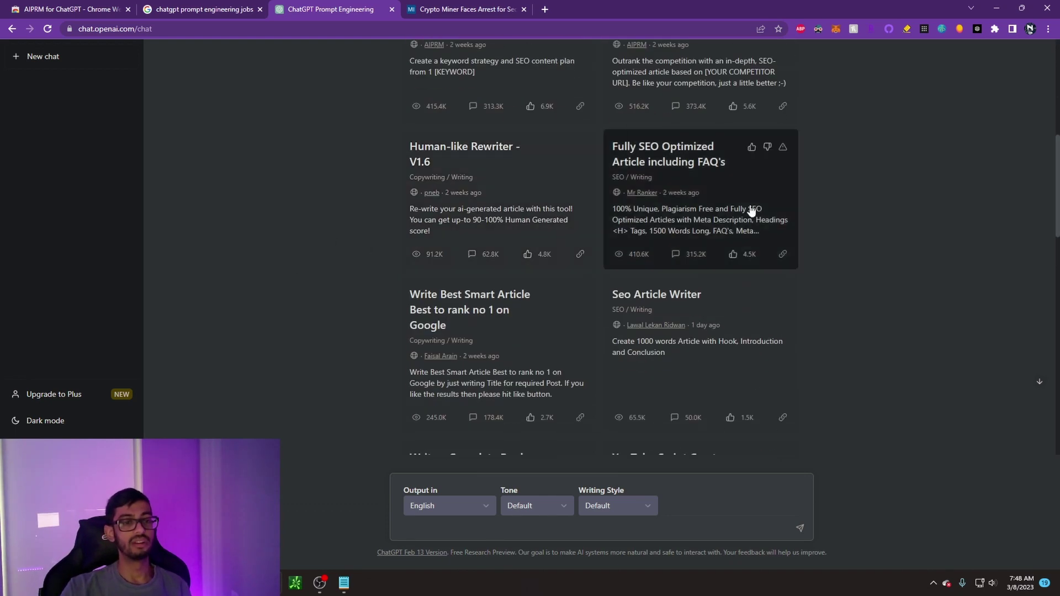
{"action": "scroll", "coordinate": [751, 210], "scroll_direction": "down", "scroll_amount": 15}
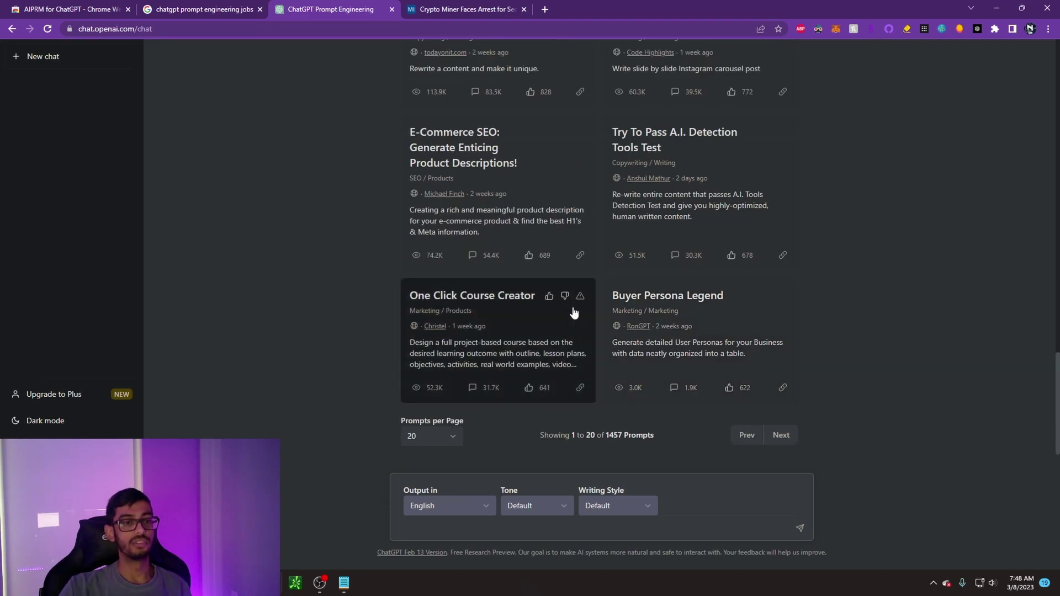
{"action": "scroll", "coordinate": [662, 298], "scroll_direction": "up", "scroll_amount": 7}
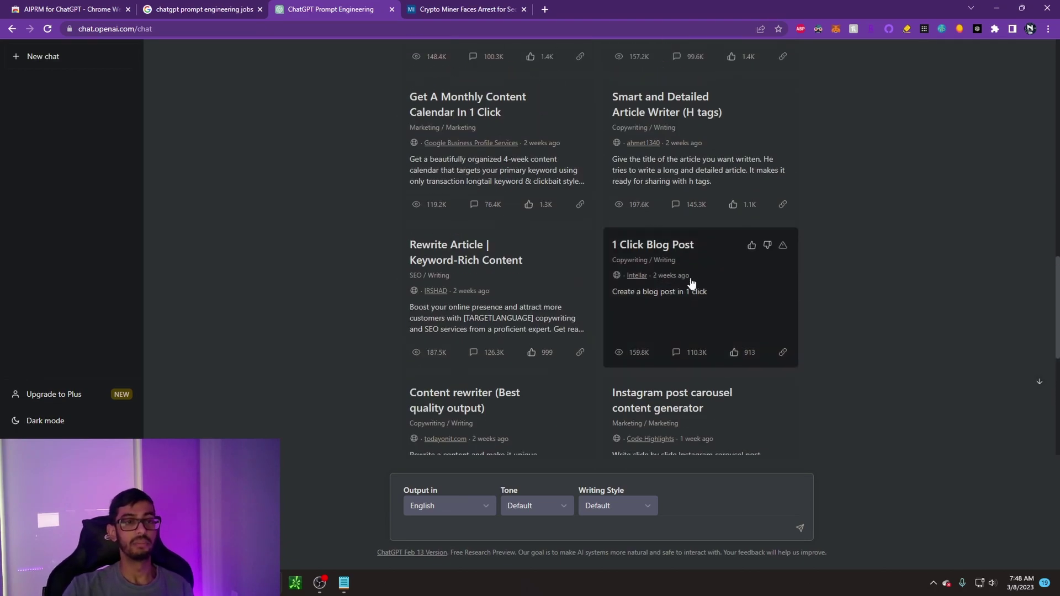
{"action": "scroll", "coordinate": [692, 287], "scroll_direction": "up", "scroll_amount": 5}
{"action": "scroll", "coordinate": [693, 282], "scroll_direction": "up", "scroll_amount": 4}
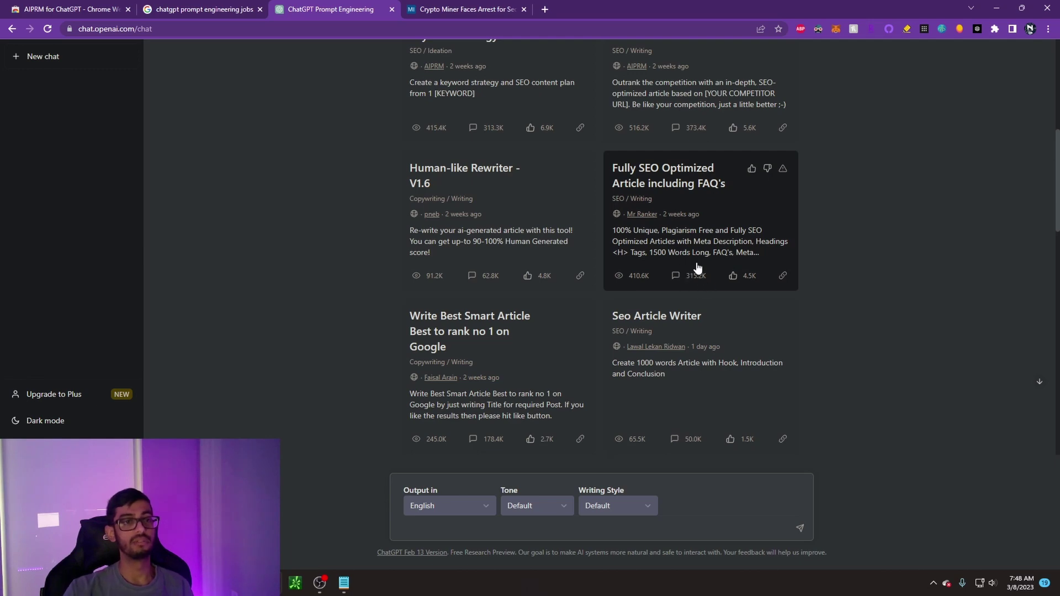
{"action": "scroll", "coordinate": [698, 267], "scroll_direction": "up", "scroll_amount": 2}
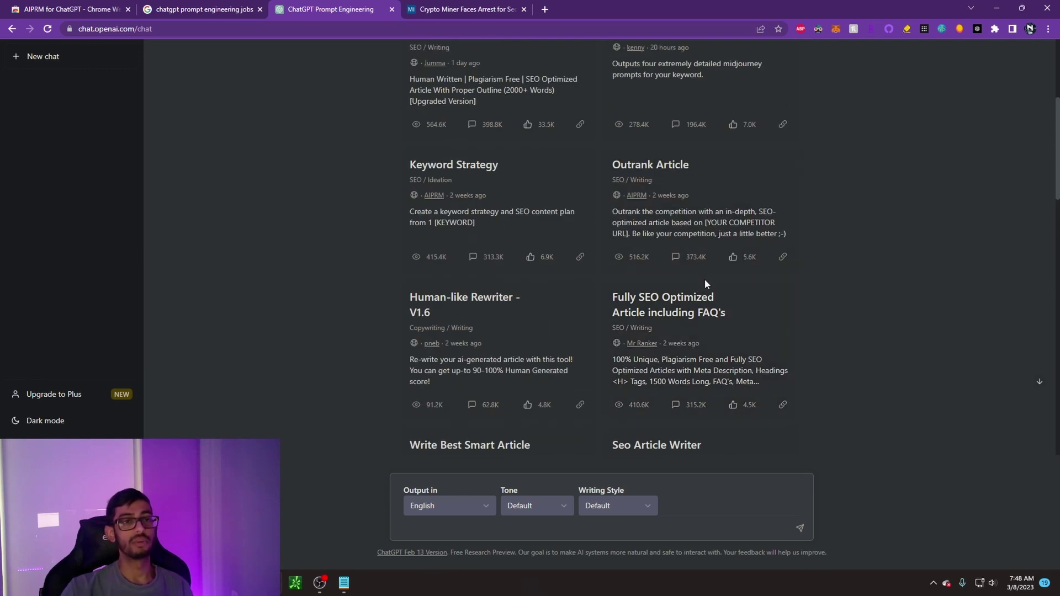
{"action": "scroll", "coordinate": [705, 280], "scroll_direction": "up", "scroll_amount": 2}
{"action": "left_click", "coordinate": [724, 356]}
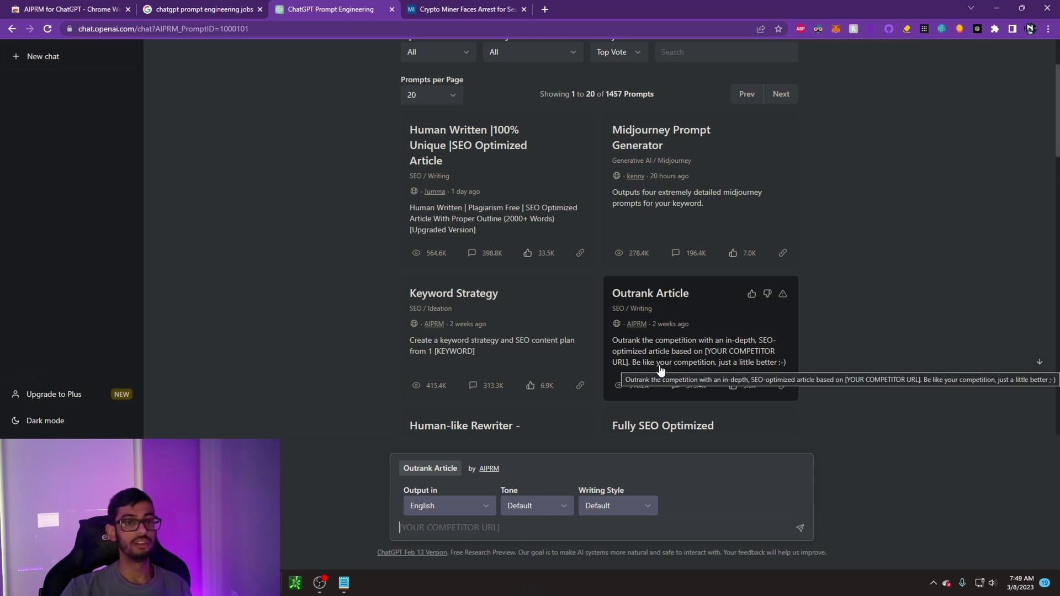
{"action": "left_click", "coordinate": [470, 11]}
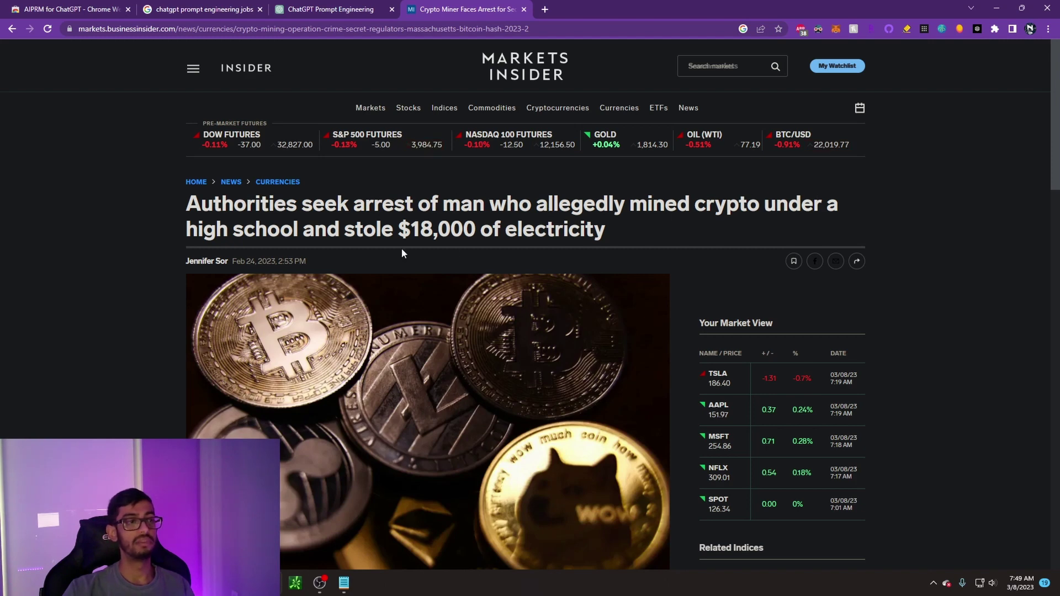
{"action": "left_click", "coordinate": [293, 33]}
{"action": "key", "text": "ctrl+c"}
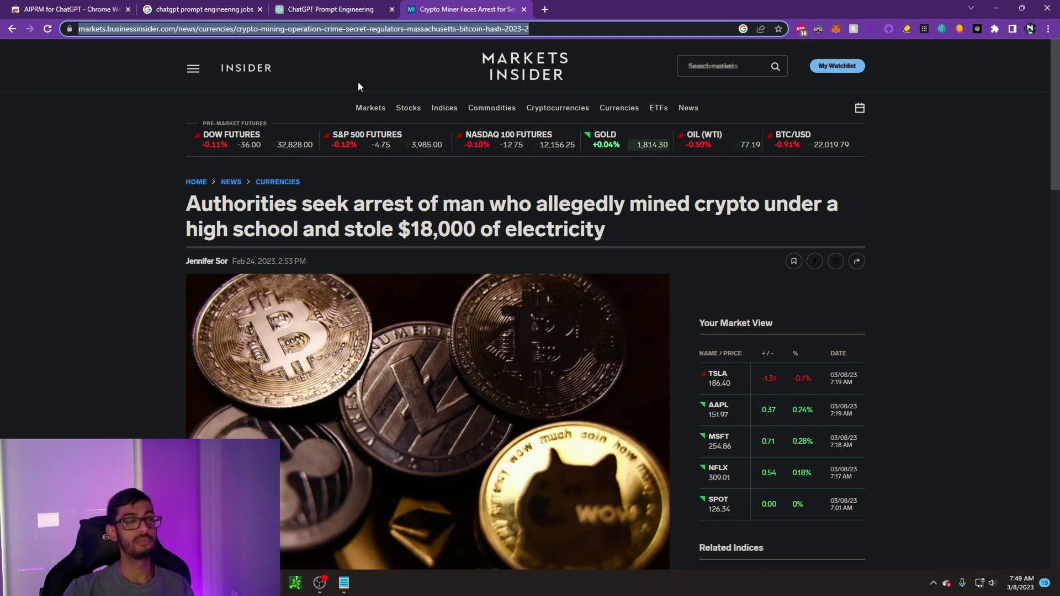
- Paste the Business Insider article URL into the Outrank prompt and send it
{"action": "left_click", "coordinate": [339, 9]}
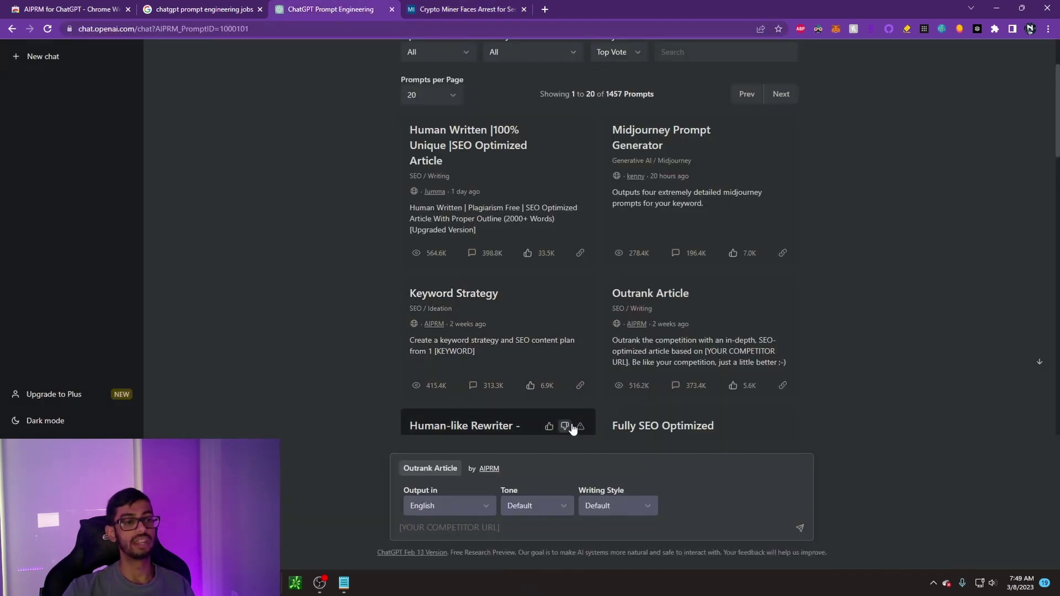
{"action": "key", "text": "ctrl+v"}
{"action": "key", "text": "Return"}
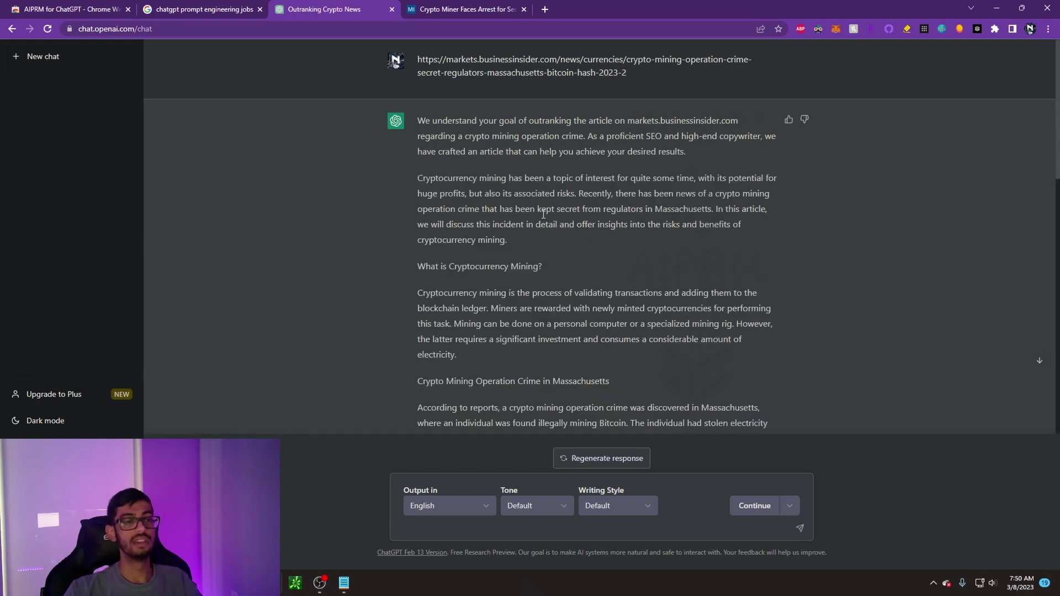
- Review the generated crypto-mining article, highlighting its opening and the 'What is Cryptocurrency Mining?' section
{"action": "scroll", "coordinate": [701, 233], "scroll_direction": "down", "scroll_amount": 5}
{"action": "scroll", "coordinate": [692, 234], "scroll_direction": "up", "scroll_amount": 3}
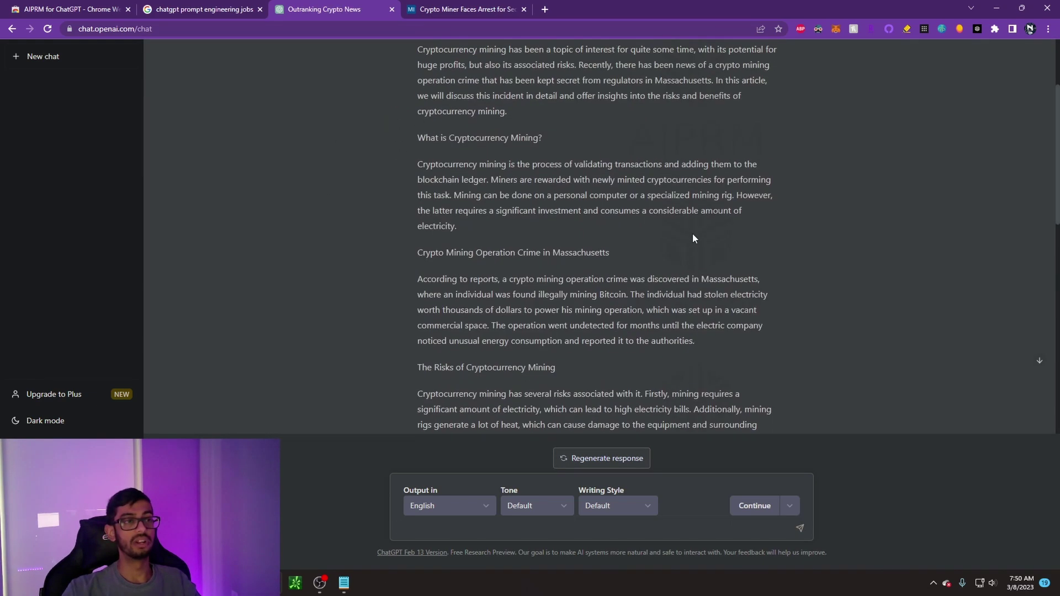
{"action": "left_click_drag", "start_coordinate": [414, 138], "coordinate": [454, 248]}
{"action": "left_click", "coordinate": [436, 142]}
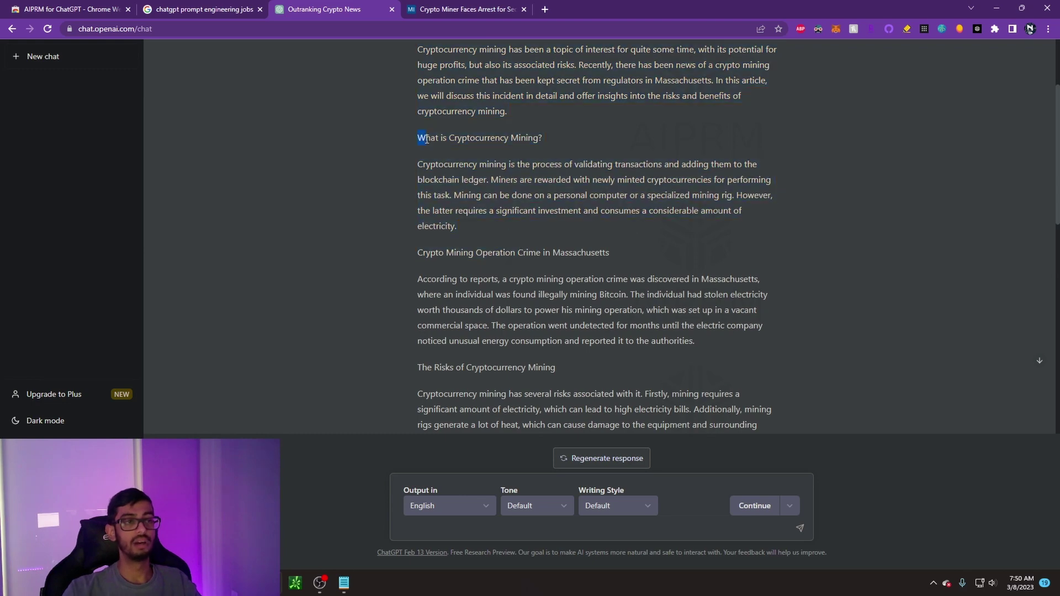
{"action": "left_click_drag", "start_coordinate": [426, 140], "coordinate": [664, 323]}
{"action": "left_click", "coordinate": [664, 323]}
{"action": "scroll", "coordinate": [623, 270], "scroll_direction": "up", "scroll_amount": 10}
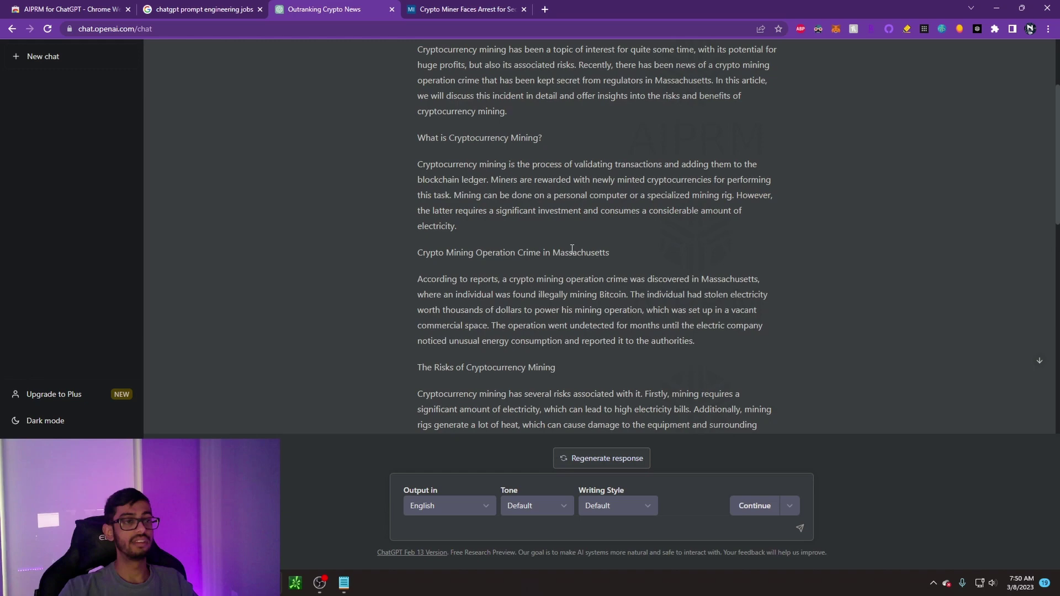
{"action": "scroll", "coordinate": [542, 258], "scroll_direction": "up", "scroll_amount": 2}
{"action": "scroll", "coordinate": [544, 270], "scroll_direction": "down", "scroll_amount": 2}
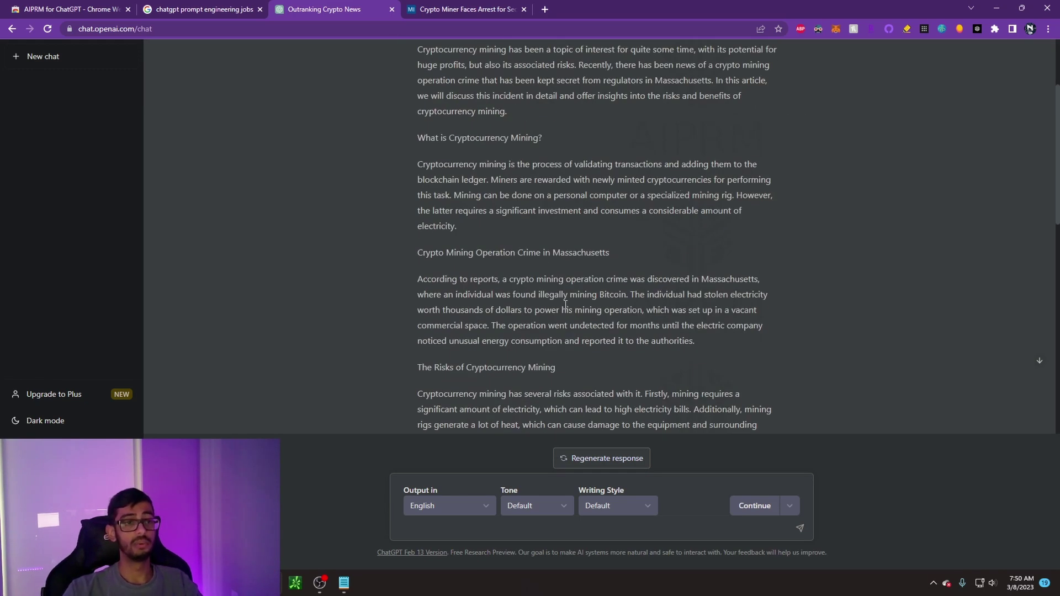
{"action": "scroll", "coordinate": [566, 305], "scroll_direction": "down", "scroll_amount": 5}
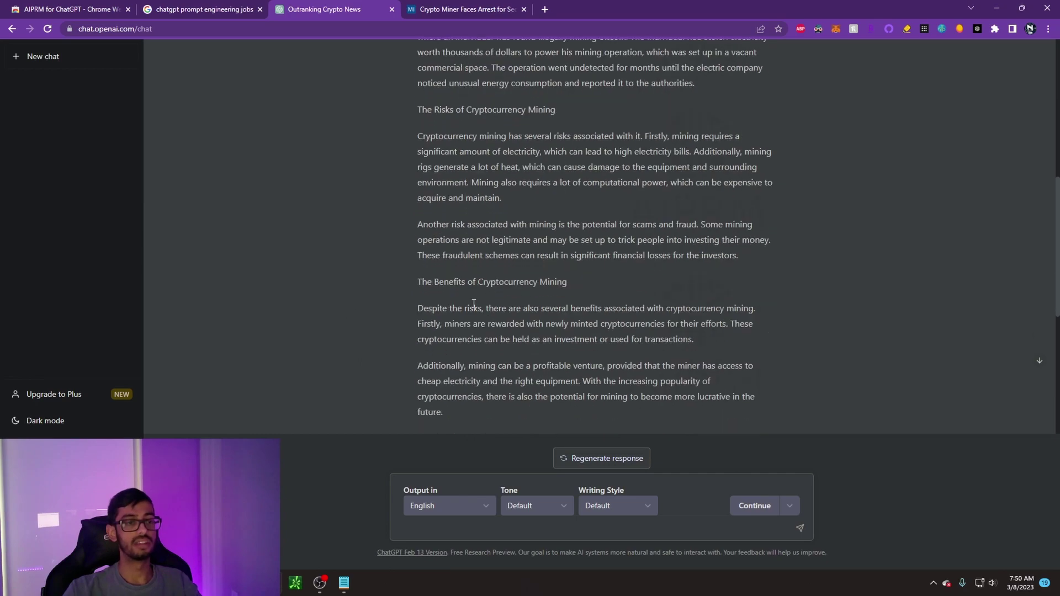
{"action": "scroll", "coordinate": [474, 304], "scroll_direction": "down", "scroll_amount": 3}
- Compare with the original Markets Insider article, then return to the Outranking Crypto News chat
{"action": "key", "text": "ctrl+Tab"}
{"action": "scroll", "coordinate": [524, 305], "scroll_direction": "down", "scroll_amount": 3}
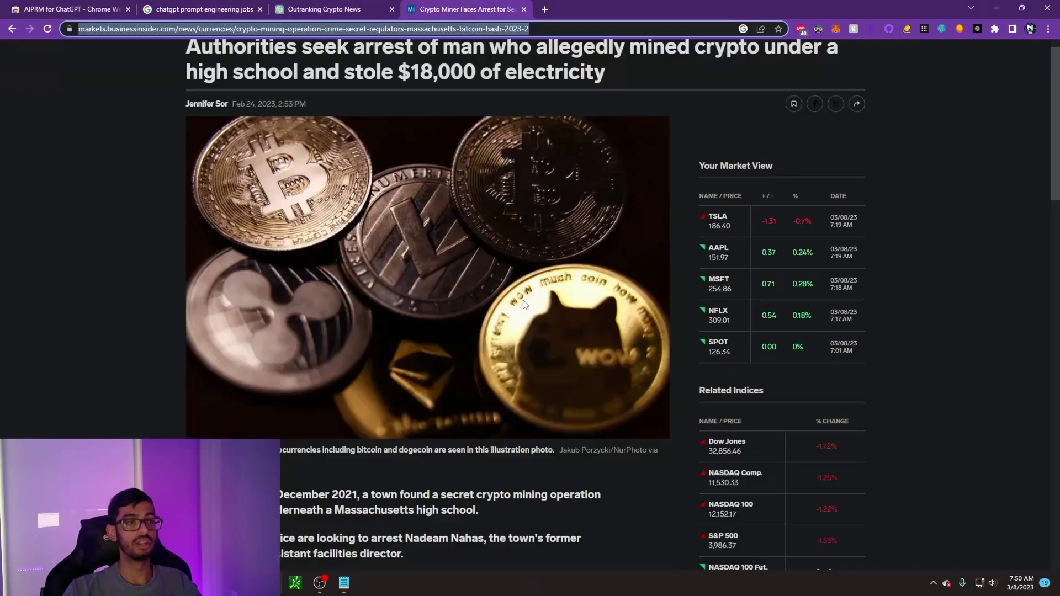
{"action": "scroll", "coordinate": [524, 305], "scroll_direction": "down", "scroll_amount": 12}
{"action": "scroll", "coordinate": [492, 312], "scroll_direction": "up", "scroll_amount": 5}
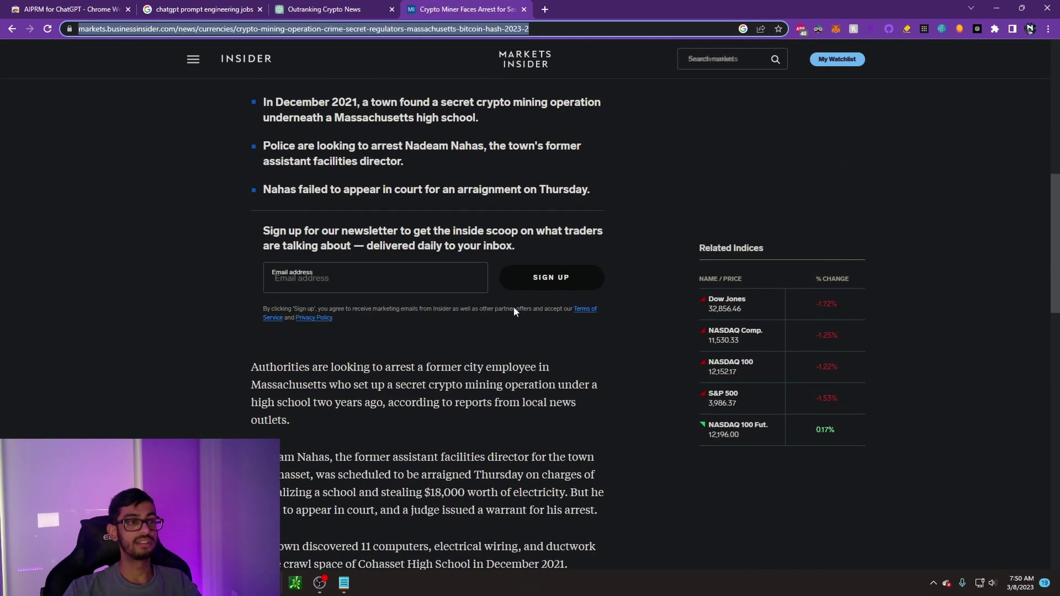
{"action": "left_click", "coordinate": [313, 7]}
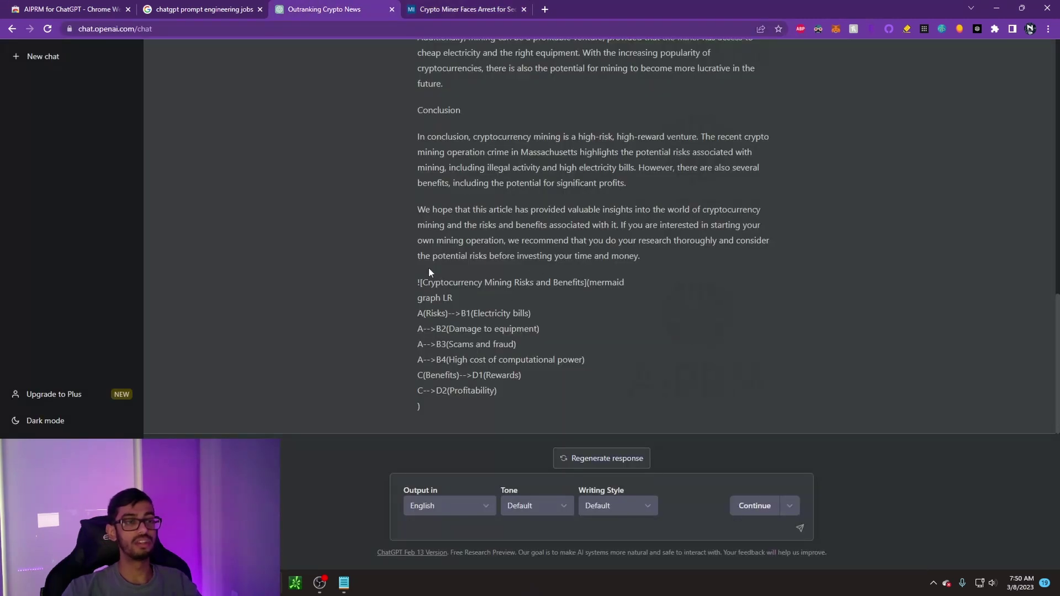
{"action": "scroll", "coordinate": [525, 196], "scroll_direction": "up", "scroll_amount": 5}
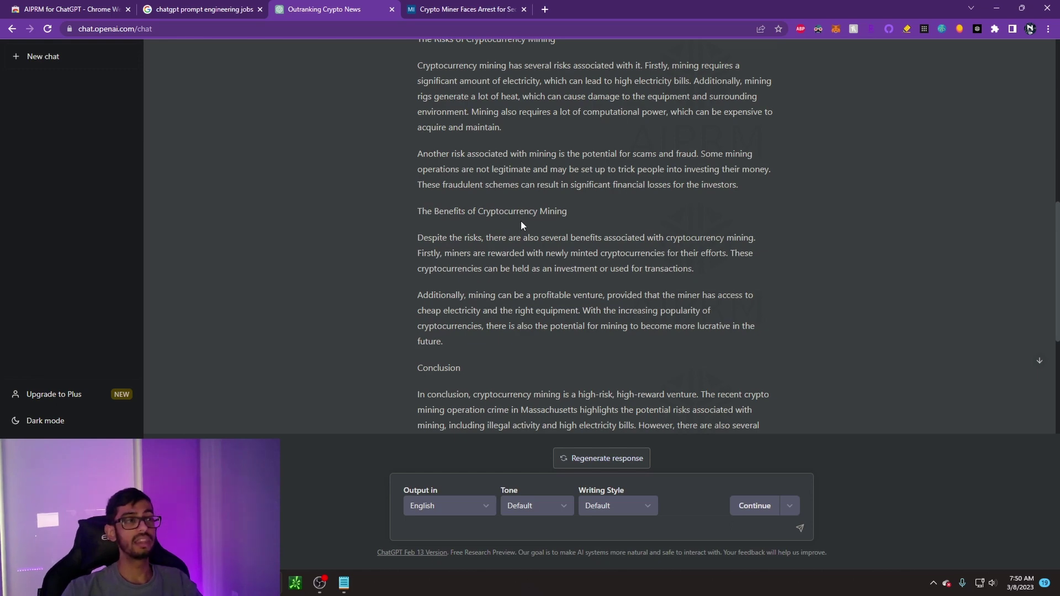
{"action": "scroll", "coordinate": [522, 220], "scroll_direction": "up", "scroll_amount": 10}
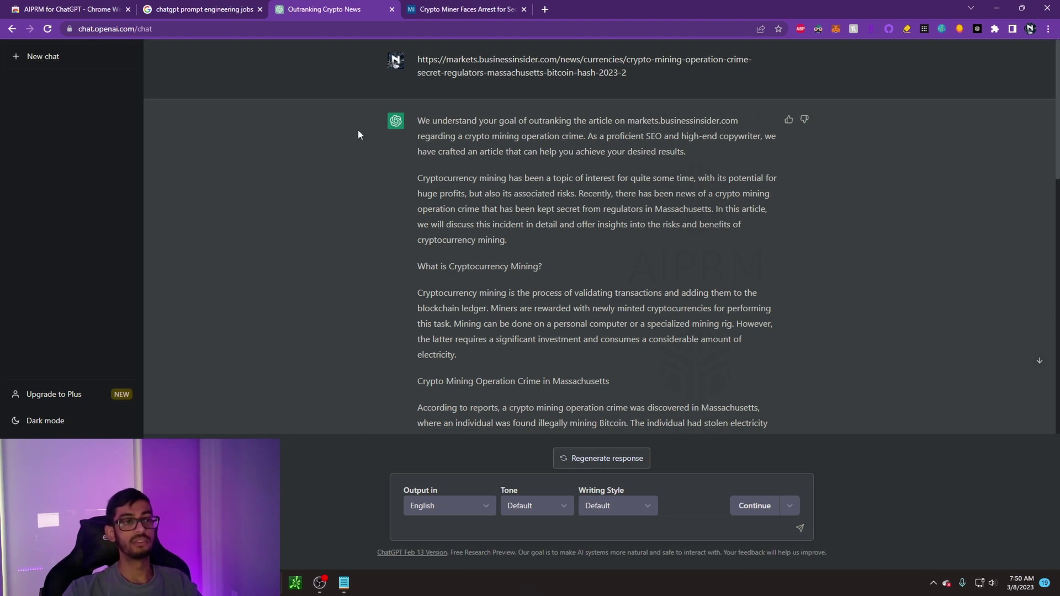
- In a new chat, submit Buyer Persona Legend describing a Salesforce CRM service business with worldwide clients
{"action": "left_click", "coordinate": [63, 59]}
{"action": "scroll", "coordinate": [949, 320], "scroll_direction": "down", "scroll_amount": 15}
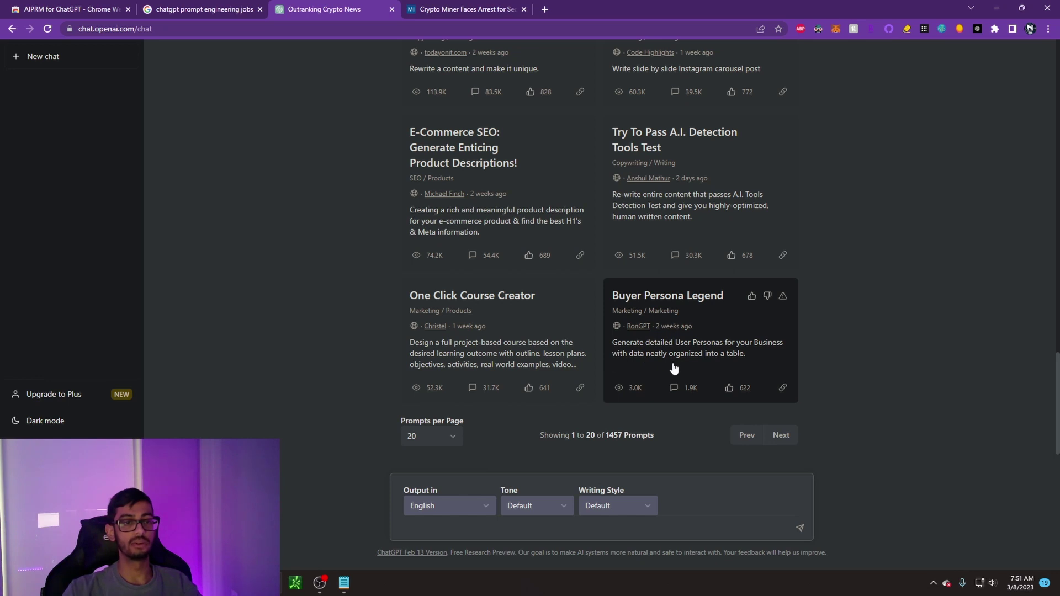
{"action": "left_click", "coordinate": [741, 354]}
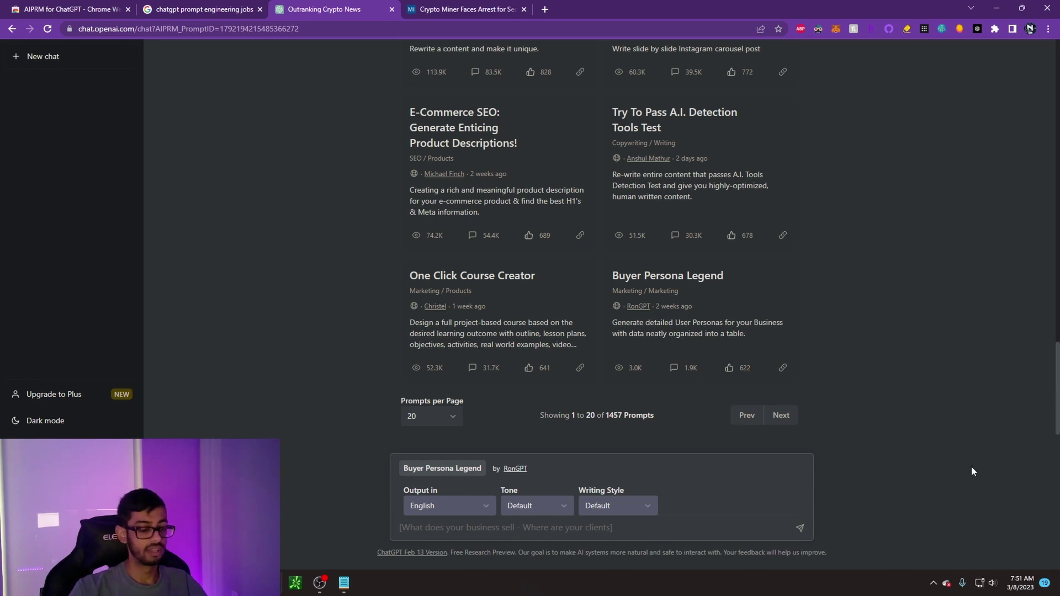
{"action": "type", "text": "My business sells"}
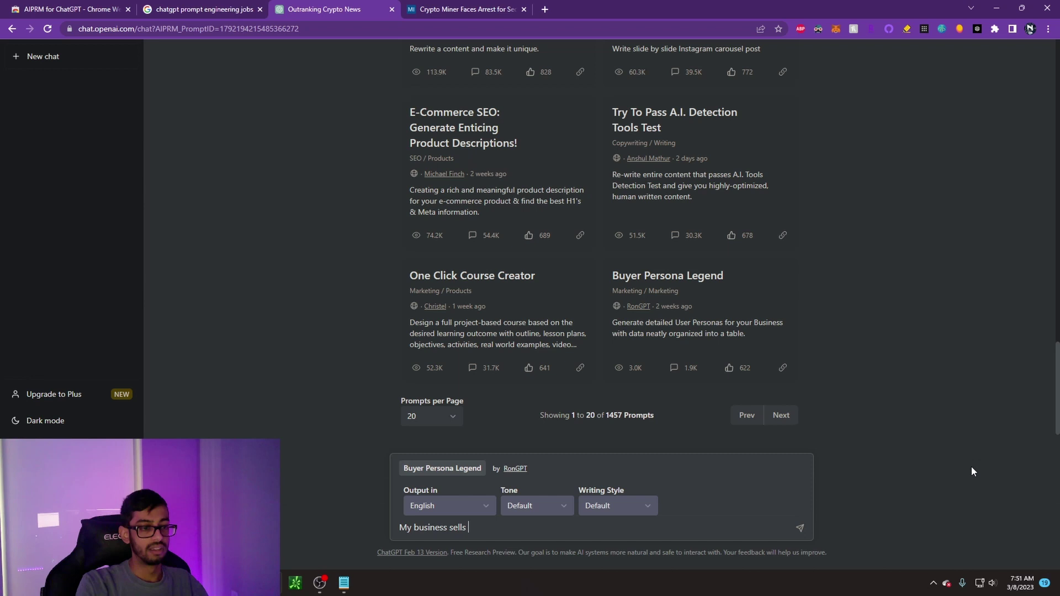
{"action": "type", "text": " a serive that helps run th"}
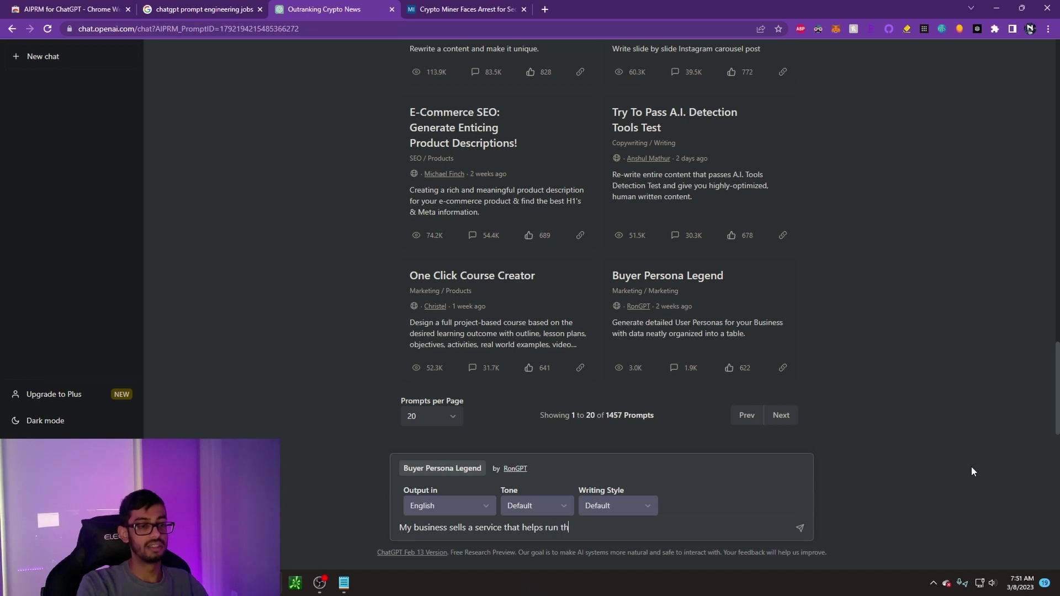
{"action": "type", "text": "e salers"}
{"action": "type", "text": "force C"}
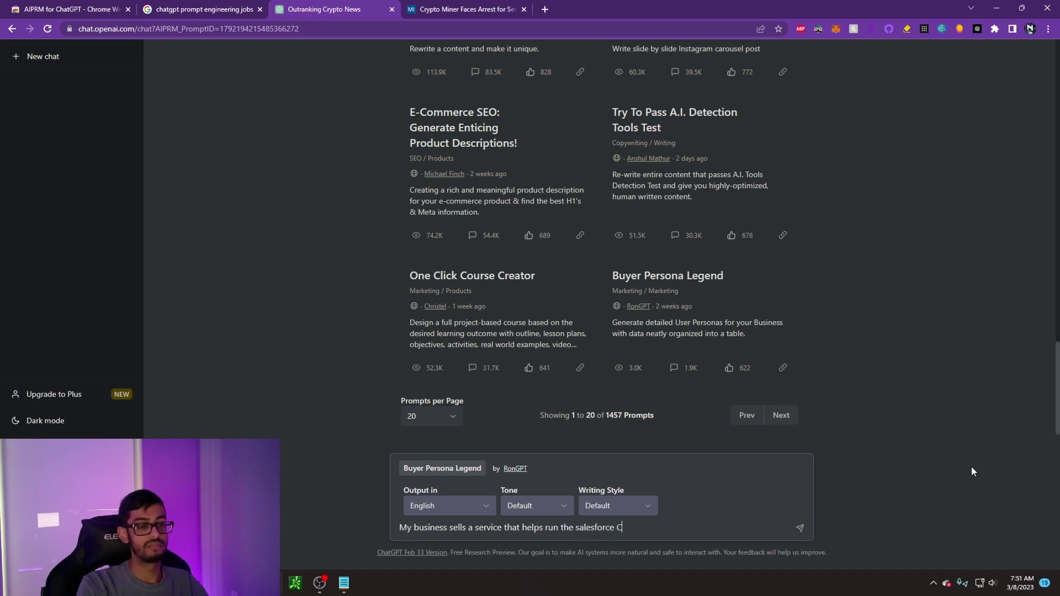
{"action": "type", "text": "RM, my clients"}
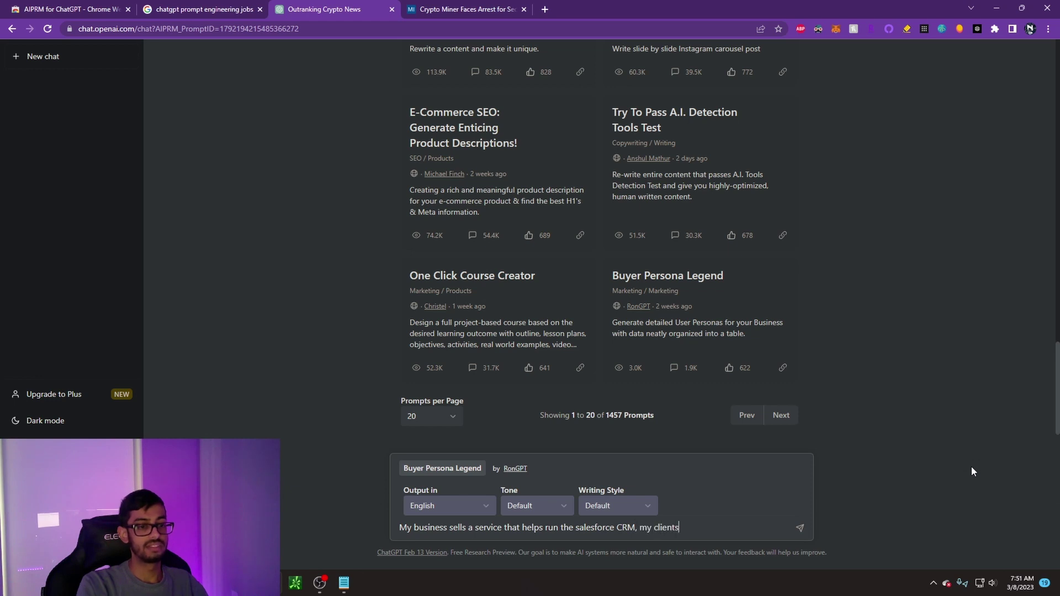
{"action": "type", "text": " are all over the world"}
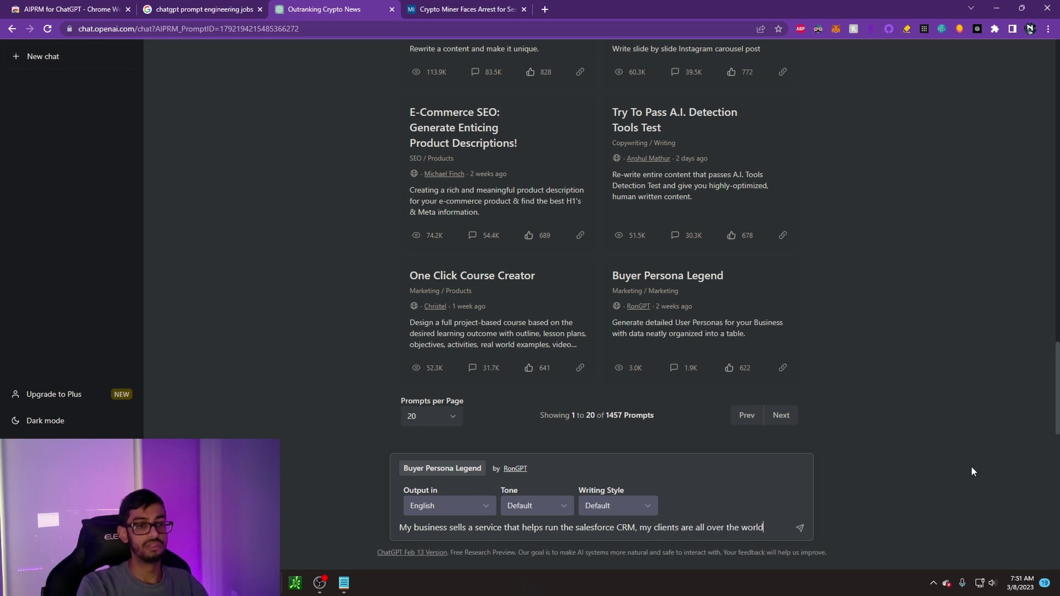
{"action": "key", "text": "Return"}
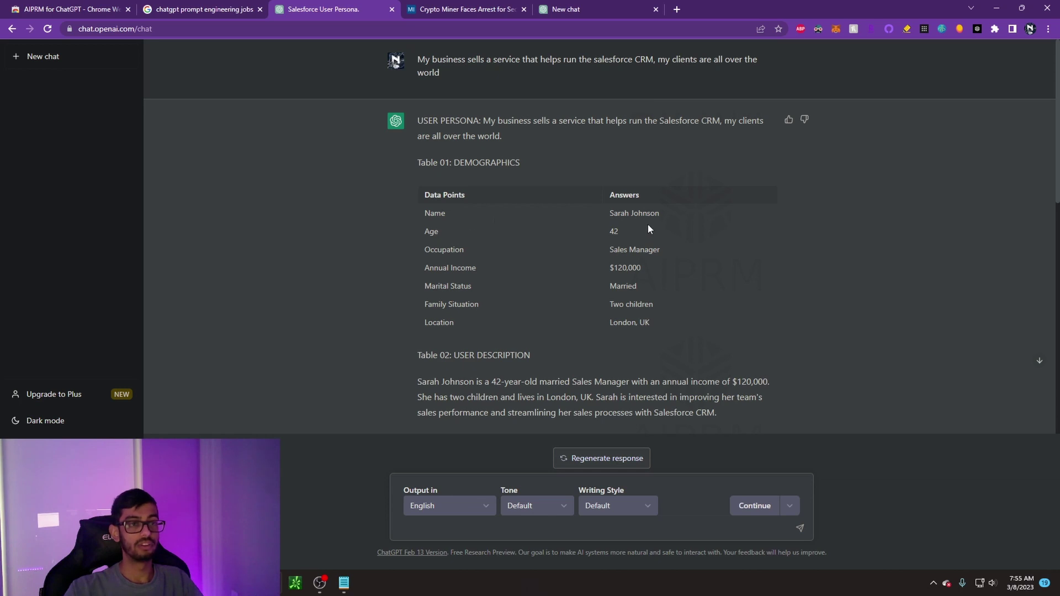
- Scroll through the persona tables and point out the Search terms answer
{"action": "scroll", "coordinate": [626, 261], "scroll_direction": "down", "scroll_amount": 5}
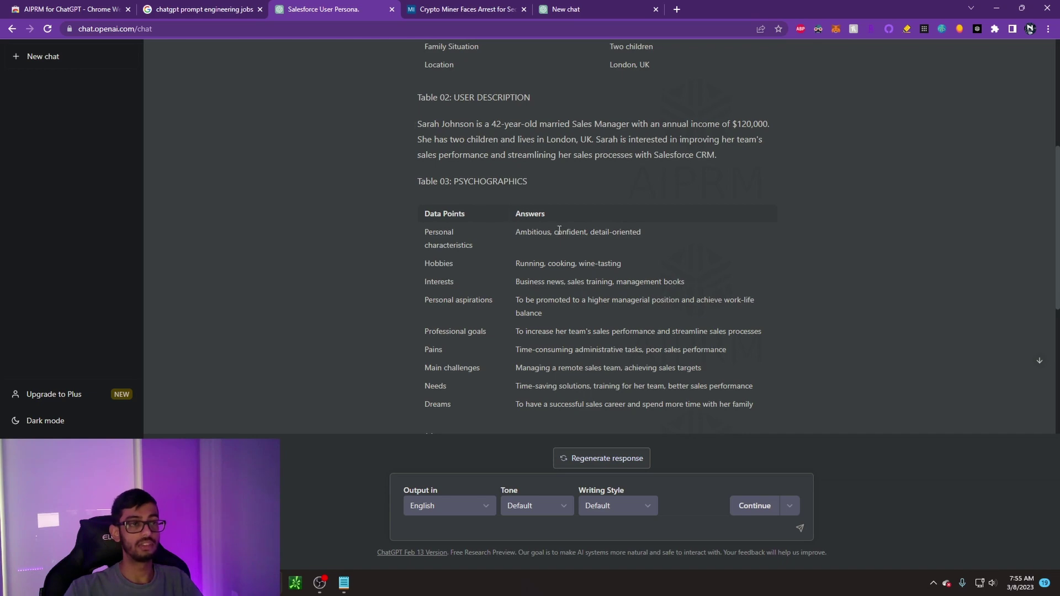
{"action": "scroll", "coordinate": [560, 230], "scroll_direction": "down", "scroll_amount": 5}
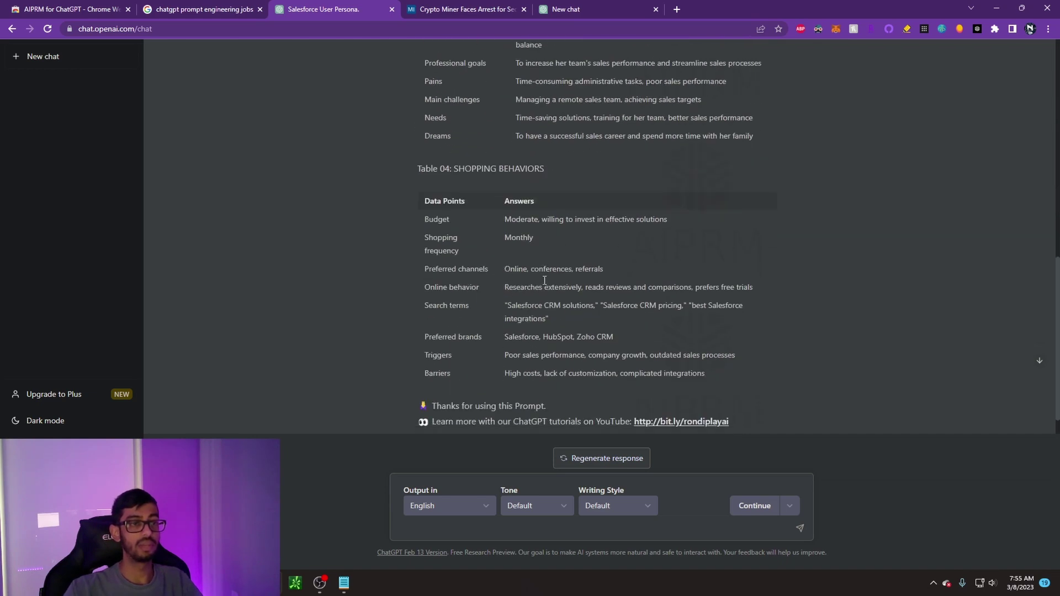
{"action": "scroll", "coordinate": [544, 280], "scroll_direction": "down", "scroll_amount": 1}
{"action": "left_click_drag", "start_coordinate": [529, 283], "coordinate": [504, 276]}
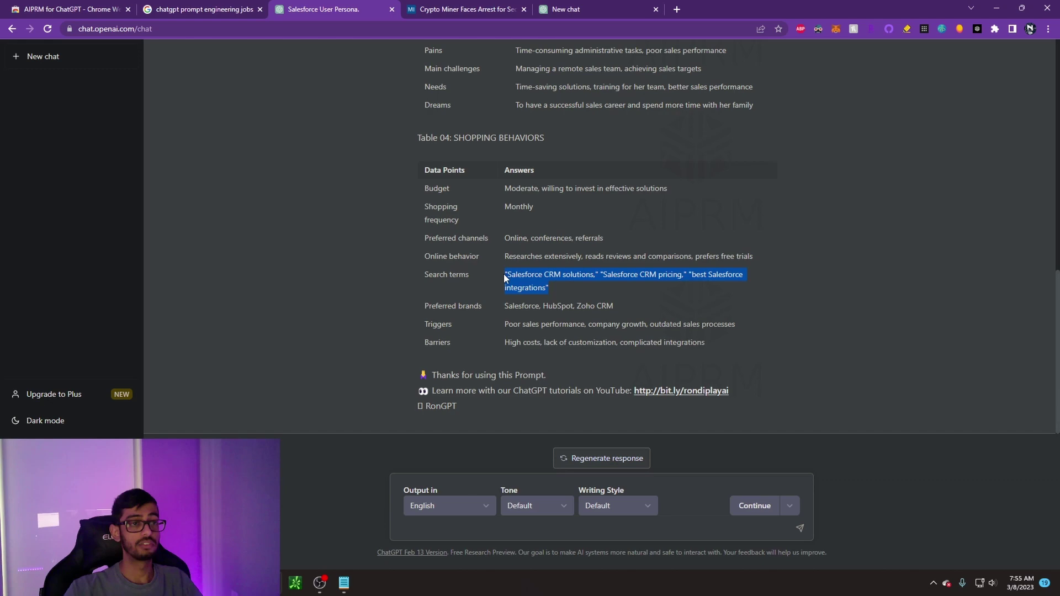
{"action": "left_click", "coordinate": [569, 284]}
{"action": "scroll", "coordinate": [605, 294], "scroll_direction": "up", "scroll_amount": 7}
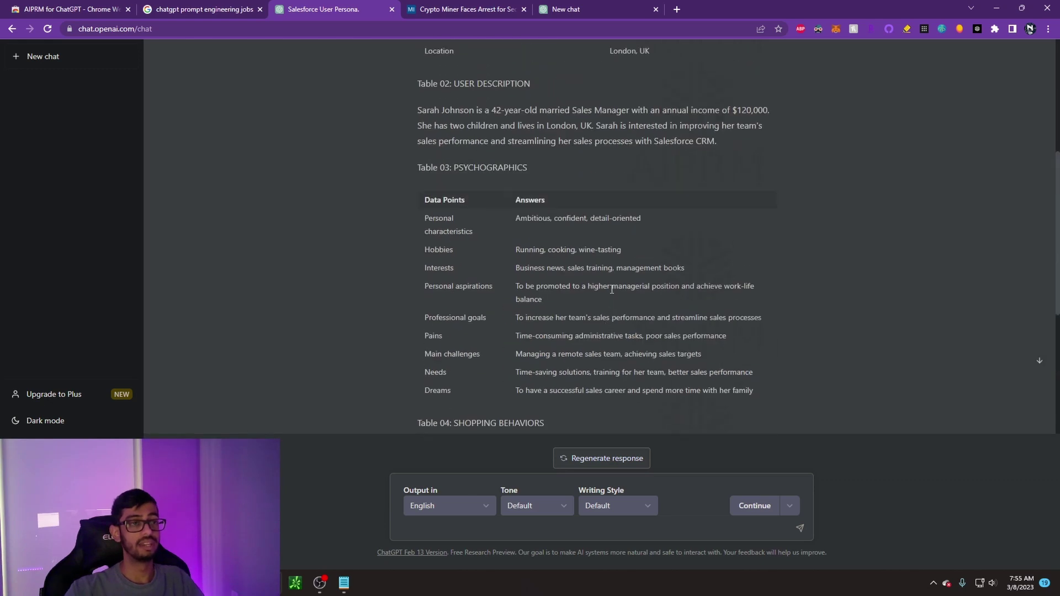
{"action": "scroll", "coordinate": [604, 276], "scroll_direction": "up", "scroll_amount": 2}
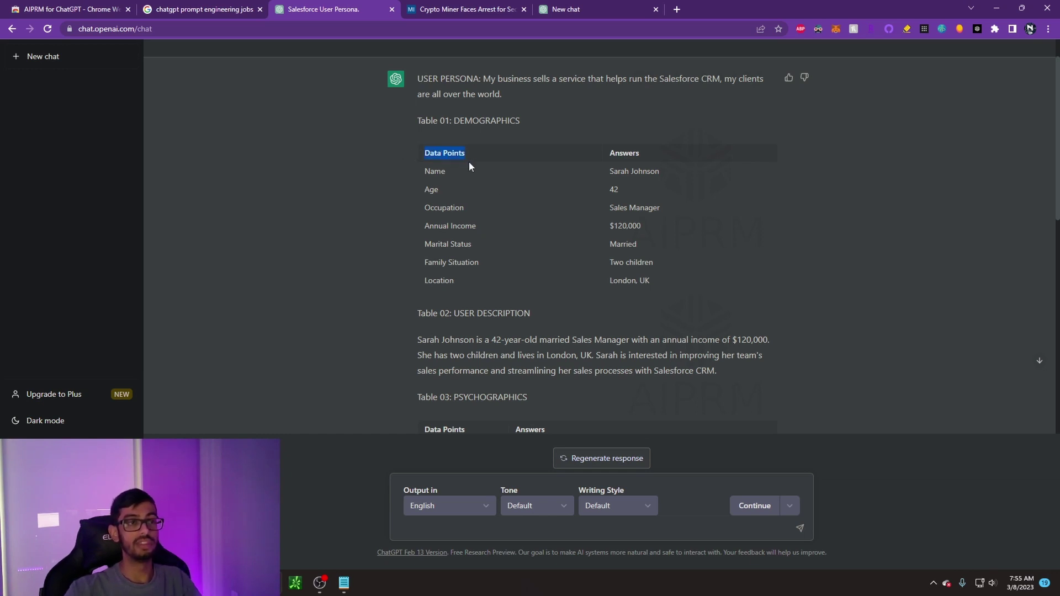
- Highlight the persona tables and the Budget answer to point them out
{"action": "left_click_drag", "start_coordinate": [469, 162], "coordinate": [739, 347]}
{"action": "scroll", "coordinate": [638, 298], "scroll_direction": "down", "scroll_amount": 7}
{"action": "scroll", "coordinate": [692, 370], "scroll_direction": "down", "scroll_amount": 3}
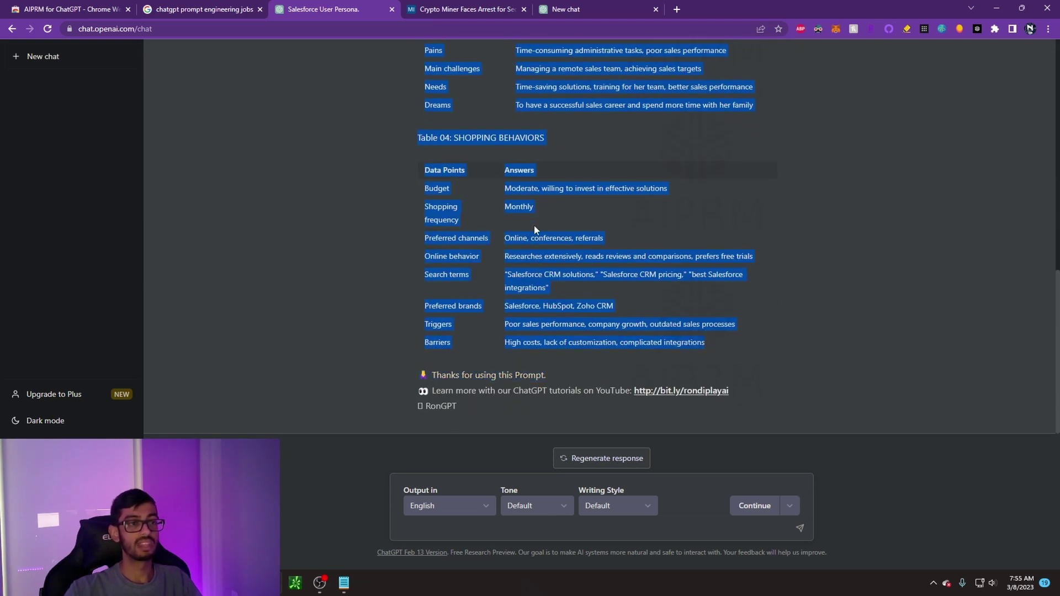
{"action": "left_click", "coordinate": [591, 202]}
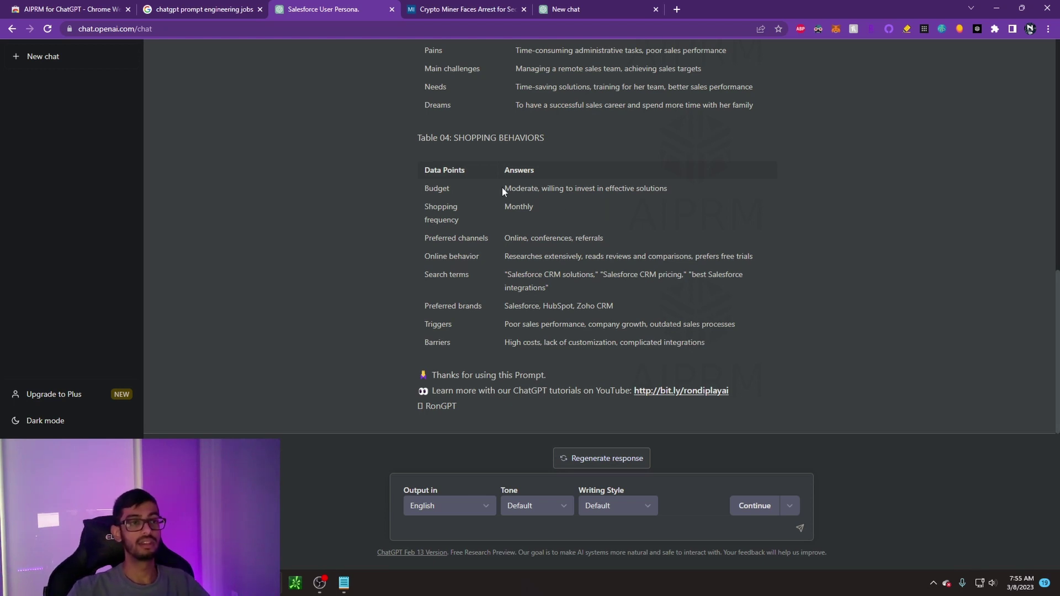
{"action": "left_click_drag", "start_coordinate": [502, 188], "coordinate": [690, 197]}
{"action": "left_click", "coordinate": [690, 197]}
{"action": "scroll", "coordinate": [631, 248], "scroll_direction": "up", "scroll_amount": 12}
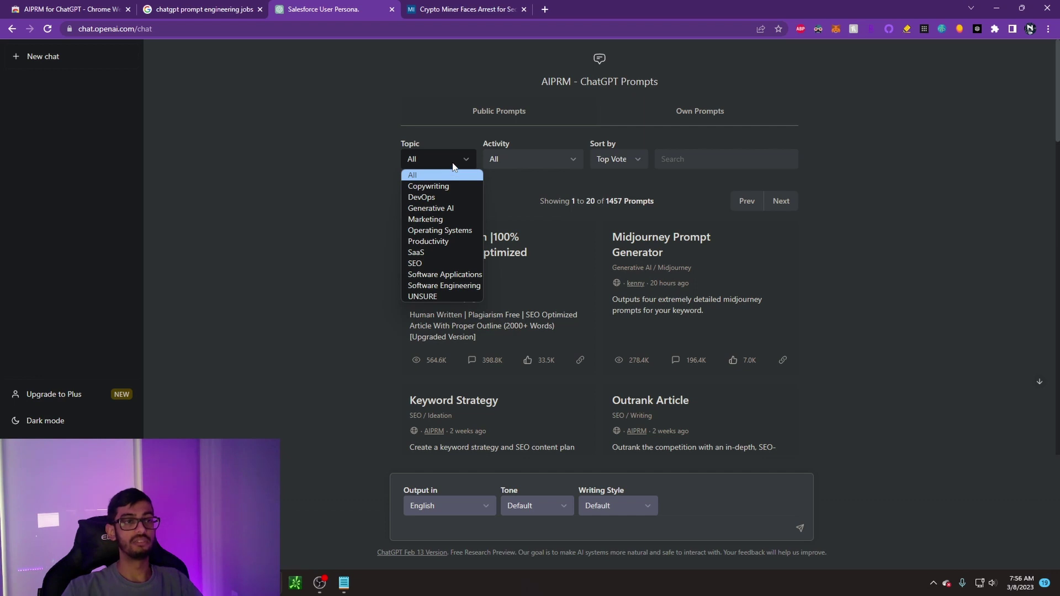
- Check the prompt Topic choices, leaving the filter at All
{"action": "left_click", "coordinate": [454, 163]}
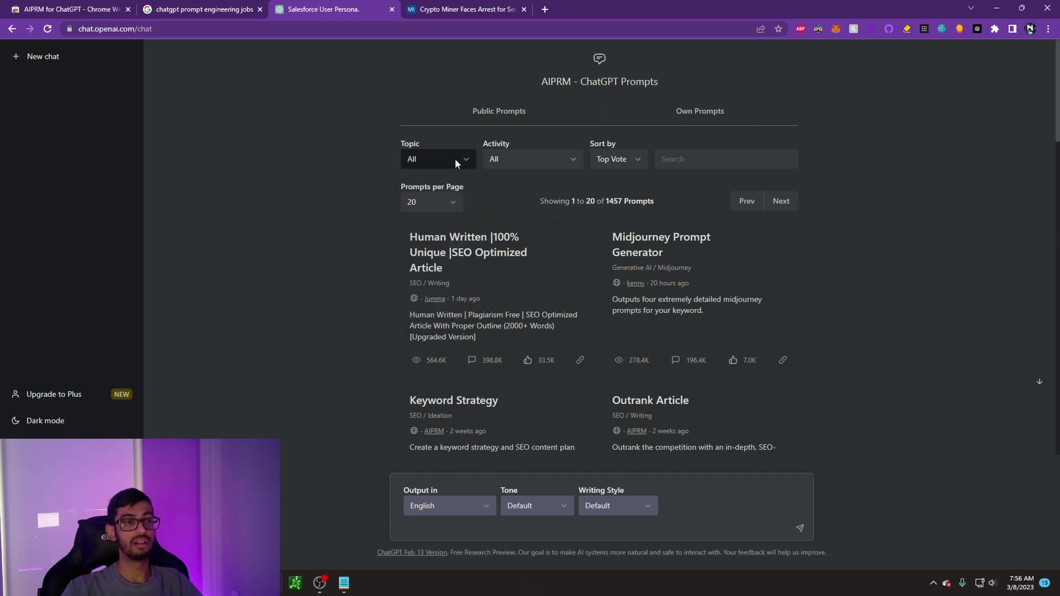
{"action": "left_click", "coordinate": [455, 158]}
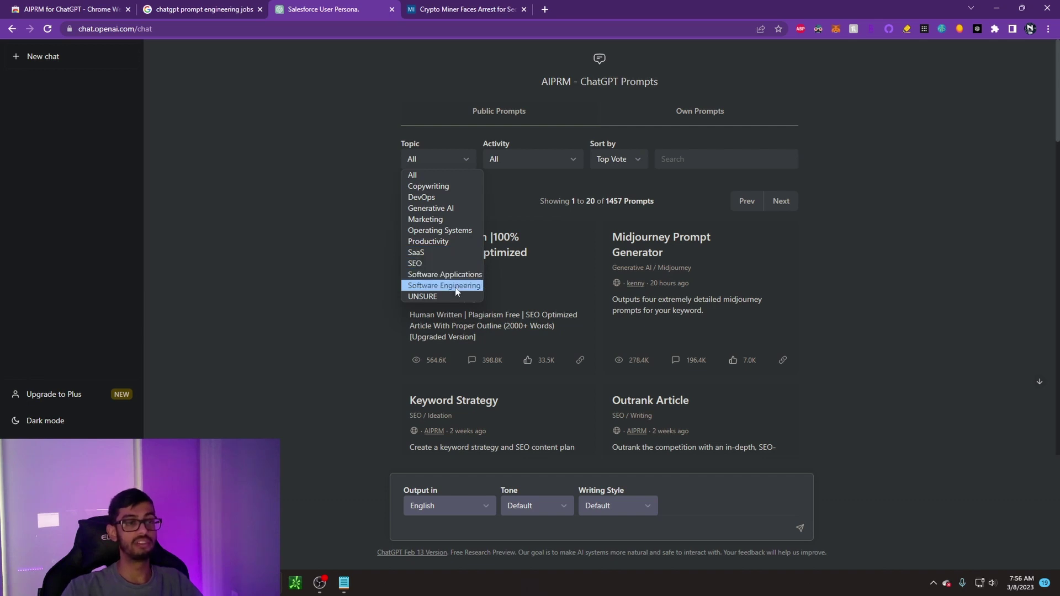
{"action": "left_click", "coordinate": [330, 300]}
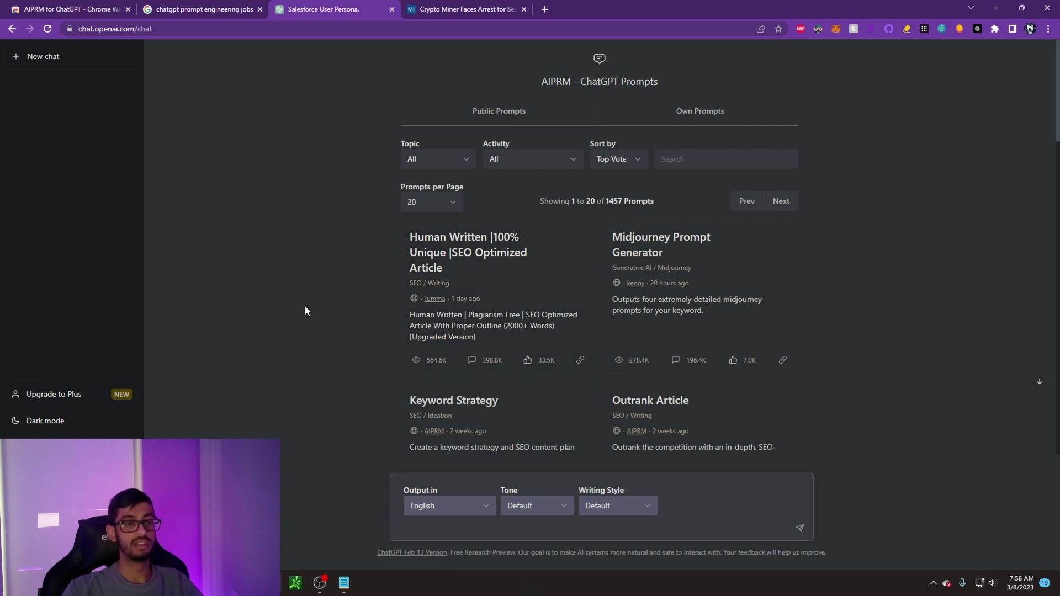
- Browse the first 20 public prompt cards, from Human Written article writer to Buyer Persona Legend
{"action": "scroll", "coordinate": [305, 306], "scroll_direction": "down", "scroll_amount": 10}
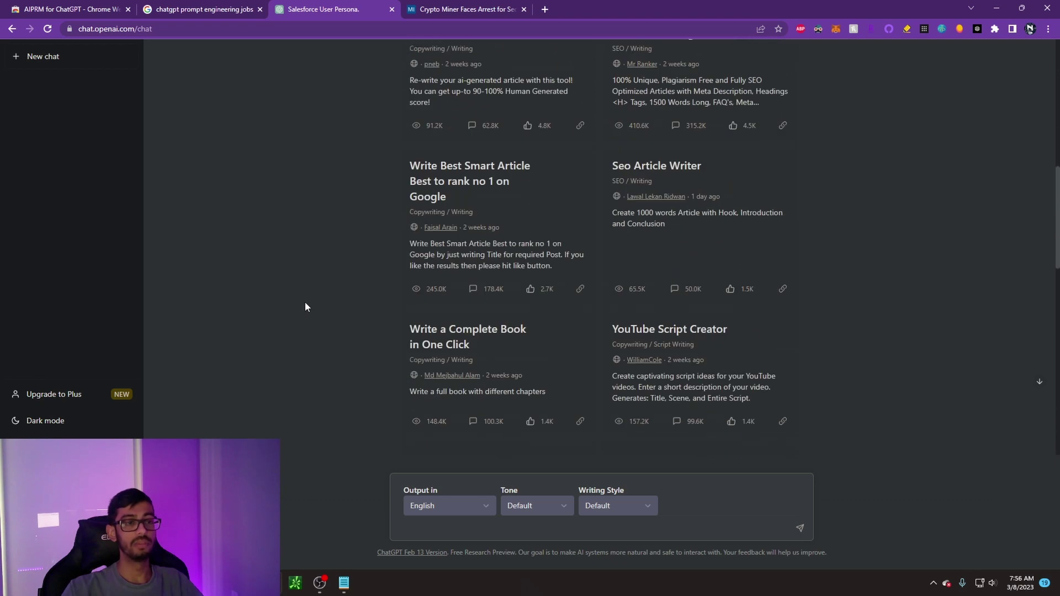
{"action": "scroll", "coordinate": [337, 301], "scroll_direction": "down", "scroll_amount": 5}
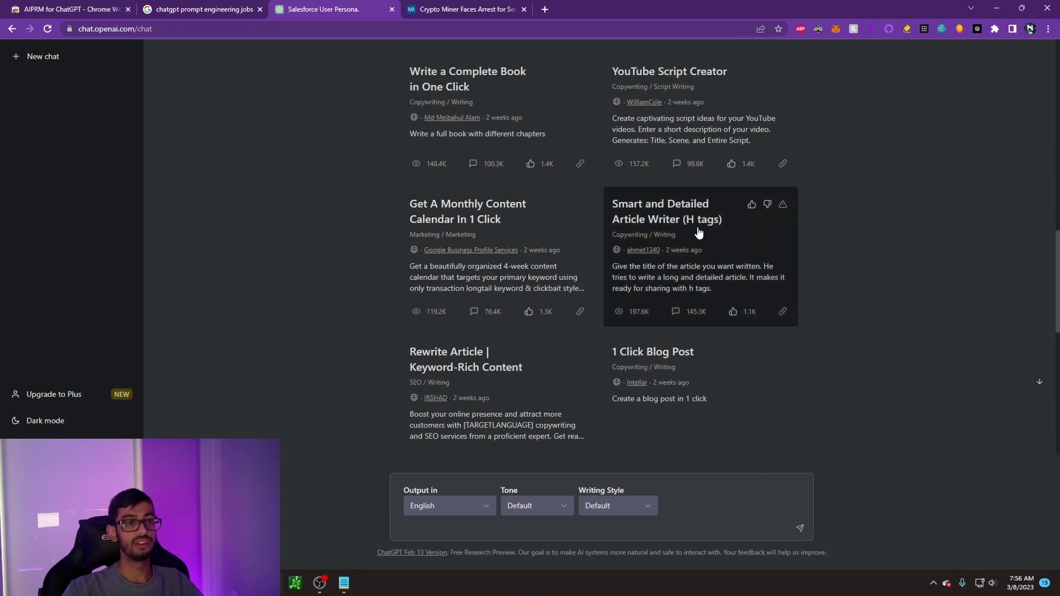
{"action": "scroll", "coordinate": [565, 397], "scroll_direction": "down", "scroll_amount": 2}
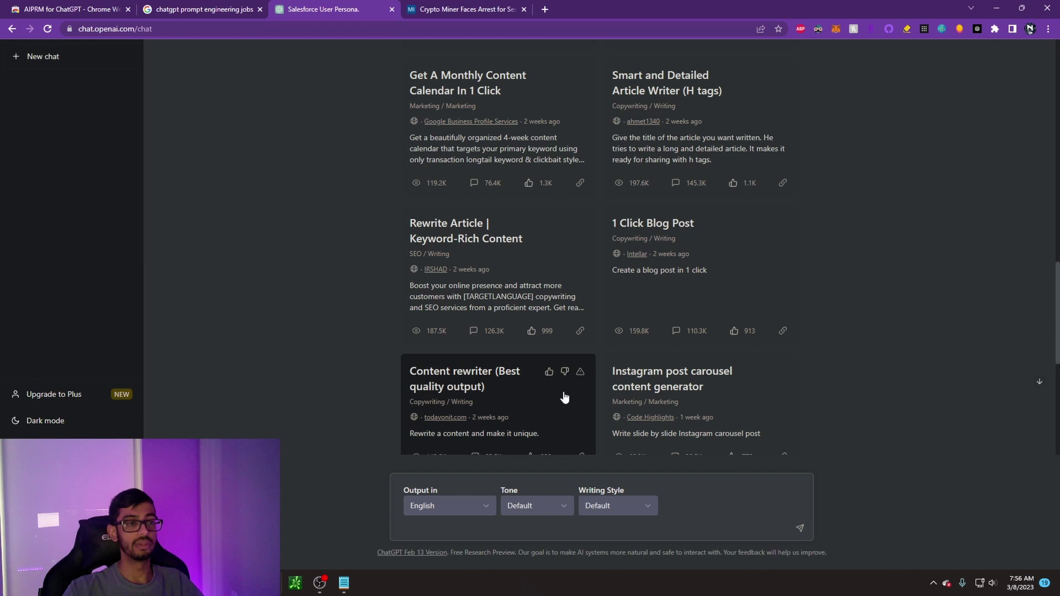
{"action": "scroll", "coordinate": [564, 396], "scroll_direction": "down", "scroll_amount": 2}
{"action": "scroll", "coordinate": [574, 305], "scroll_direction": "down", "scroll_amount": 4}
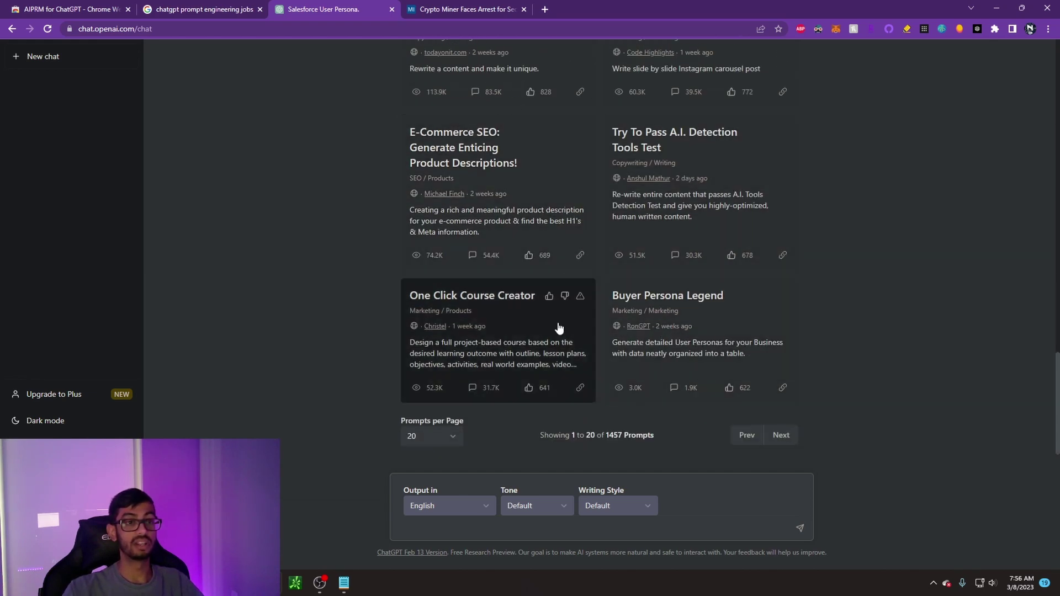
{"action": "scroll", "coordinate": [530, 343], "scroll_direction": "up", "scroll_amount": 15}
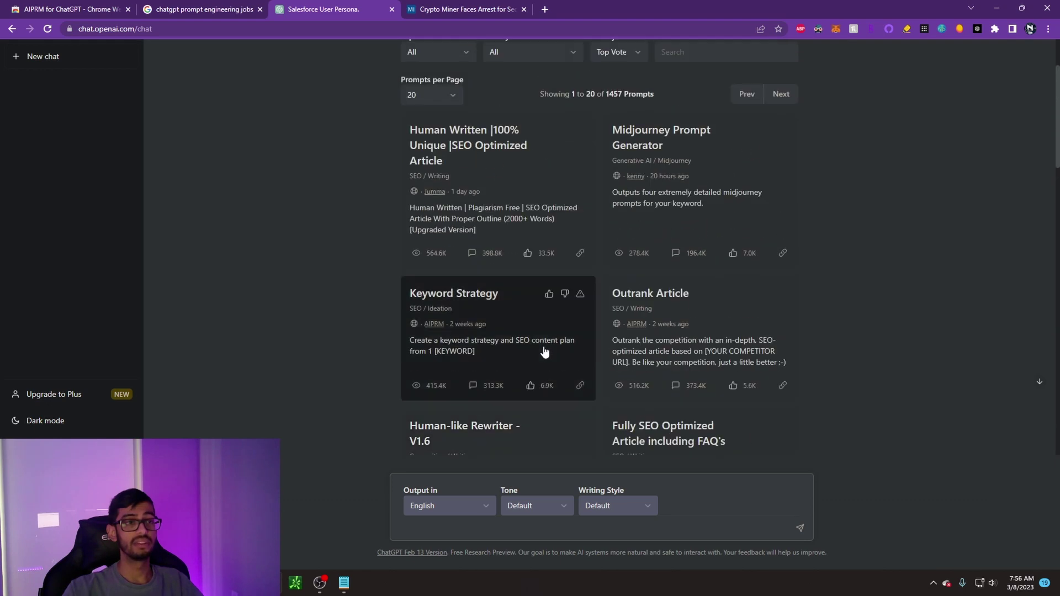
{"action": "scroll", "coordinate": [545, 351], "scroll_direction": "up", "scroll_amount": 2}
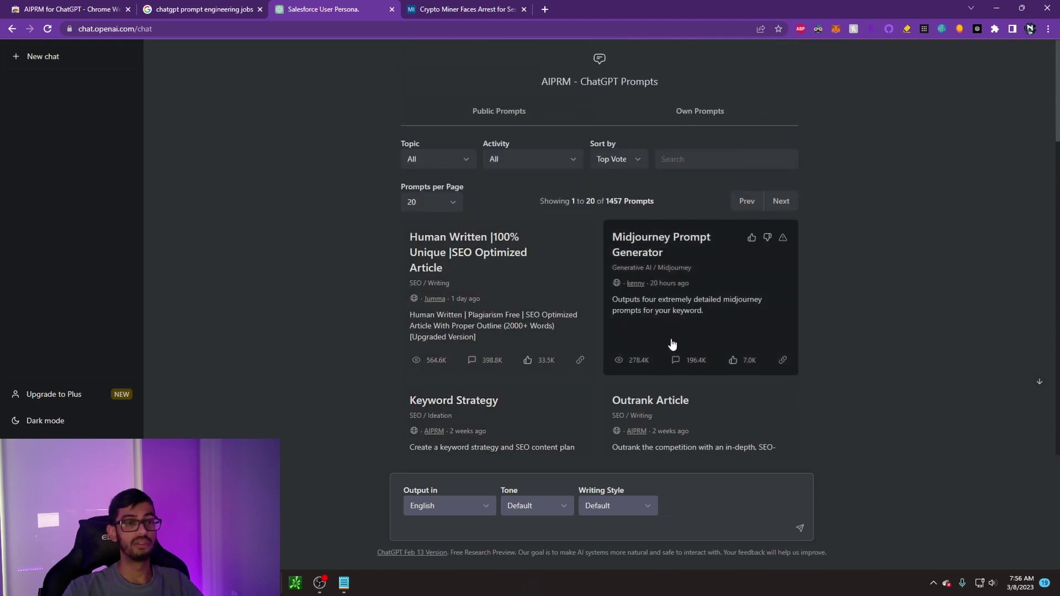
- Filter prompts to Marketing, dismiss the forum banner, and load Get A Monthly Content Calendar In 1 Click
{"action": "left_click", "coordinate": [454, 164]}
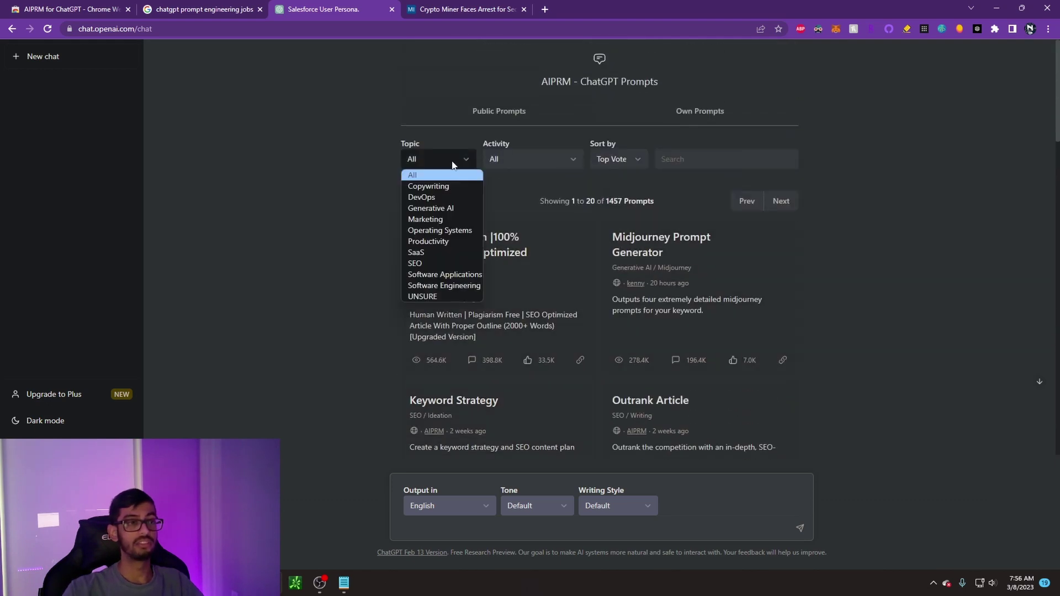
{"action": "left_click", "coordinate": [453, 219]}
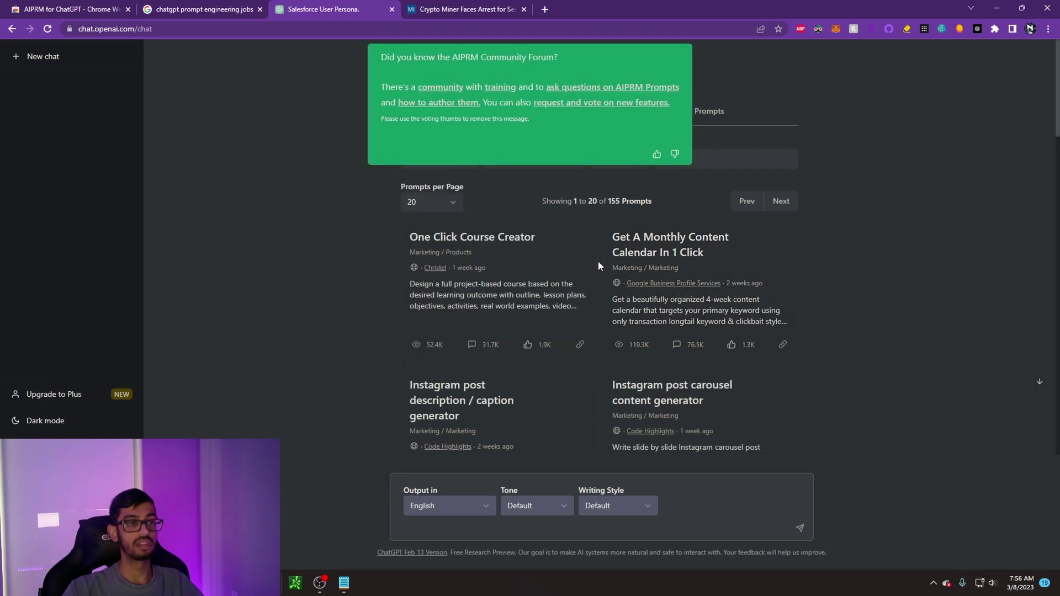
{"action": "left_click", "coordinate": [675, 156]}
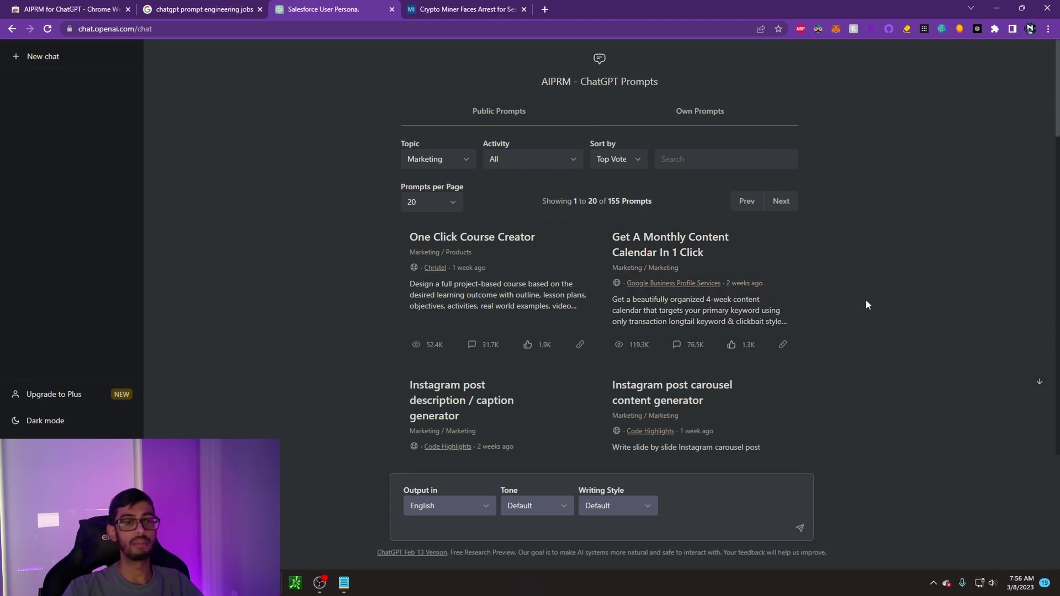
{"action": "left_click", "coordinate": [751, 322]}
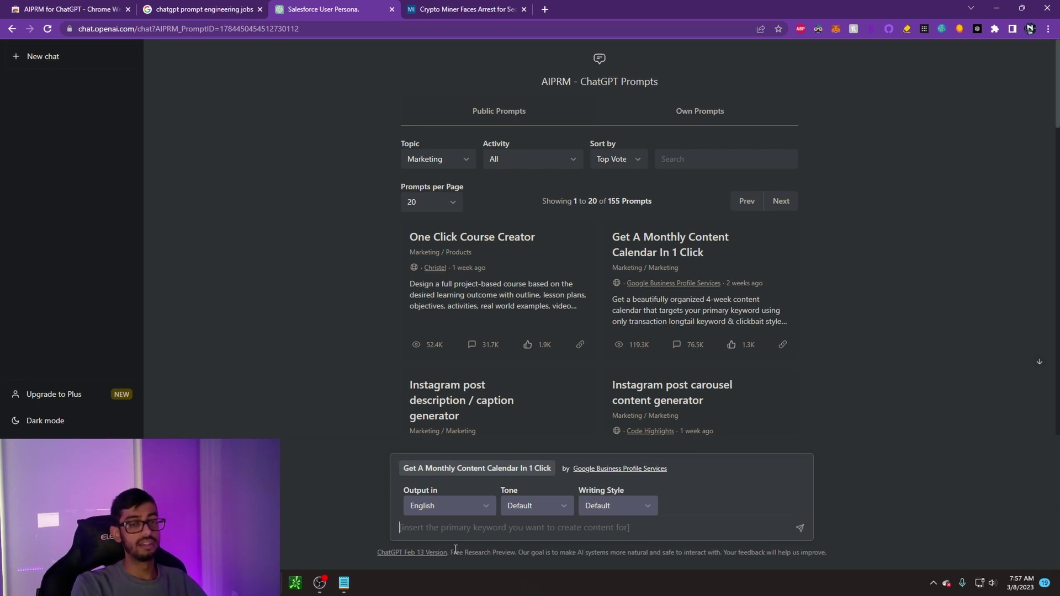
- Submit the keyword 'ChatGPT' to the content calendar prompt
{"action": "type", "text": "Cha"}
{"action": "key", "text": "BackSpace"}
{"action": "key", "text": "BackSpace"}
{"action": "key", "text": "BackSpace"}
{"action": "type", "text": "Cha"}
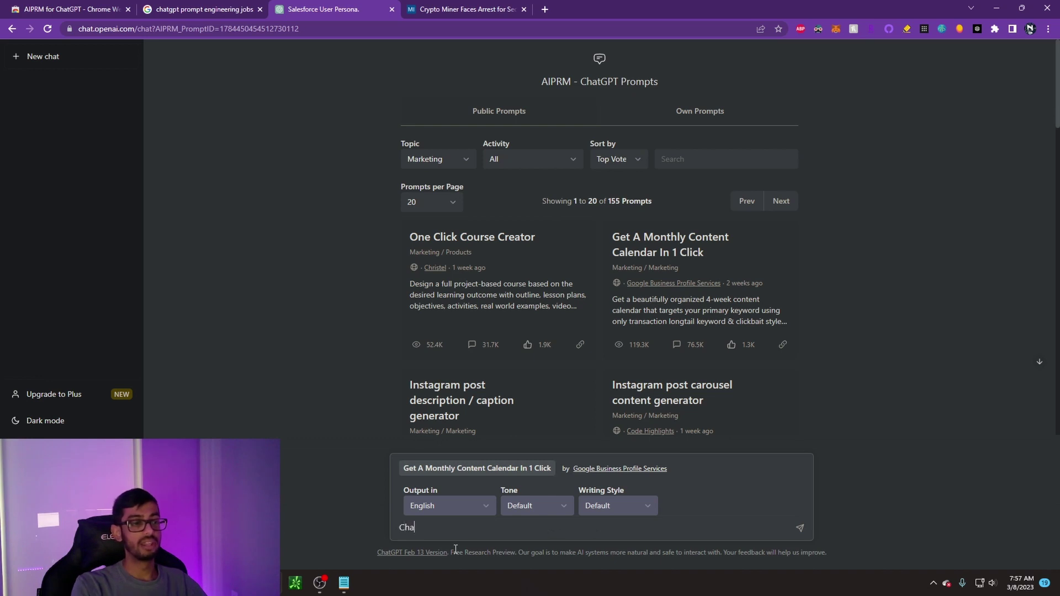
{"action": "type", "text": "tGPT"}
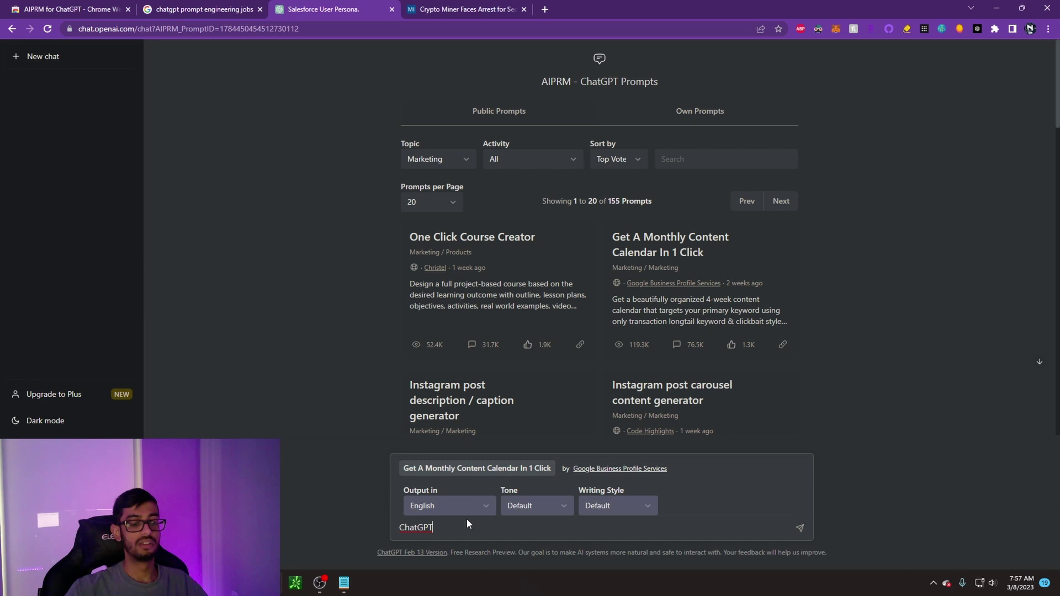
{"action": "key", "text": "Return"}
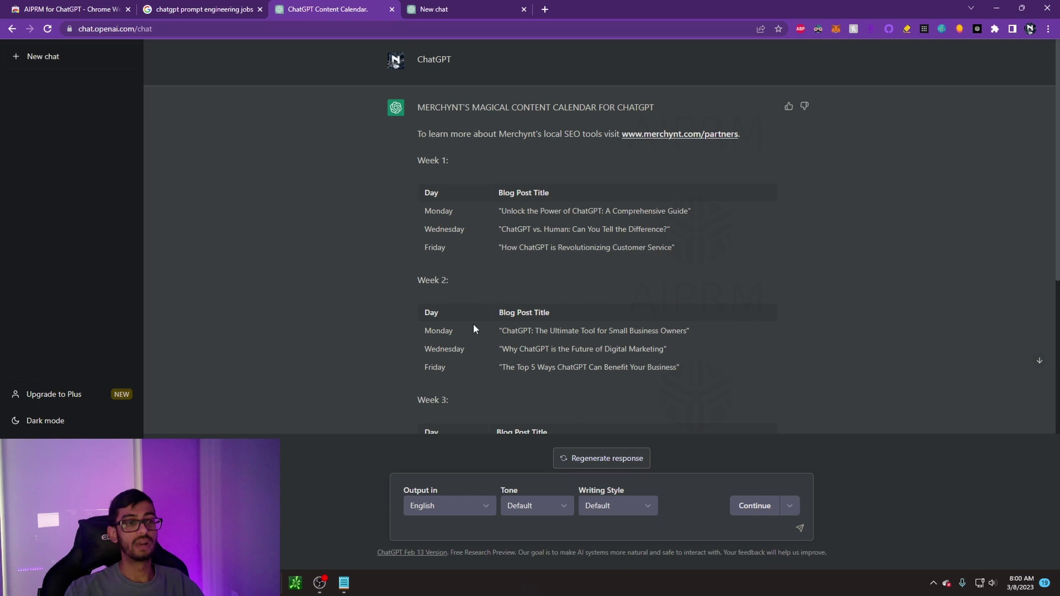
{"action": "left_click_drag", "start_coordinate": [423, 193], "coordinate": [486, 253]}
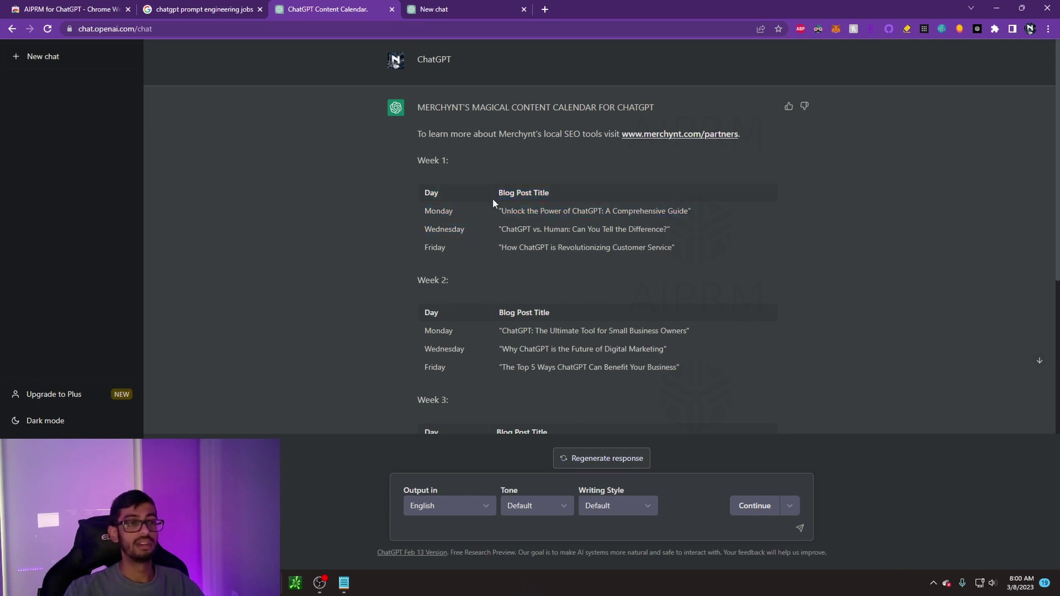
{"action": "left_click_drag", "start_coordinate": [493, 198], "coordinate": [527, 192]}
{"action": "left_click", "coordinate": [573, 197]}
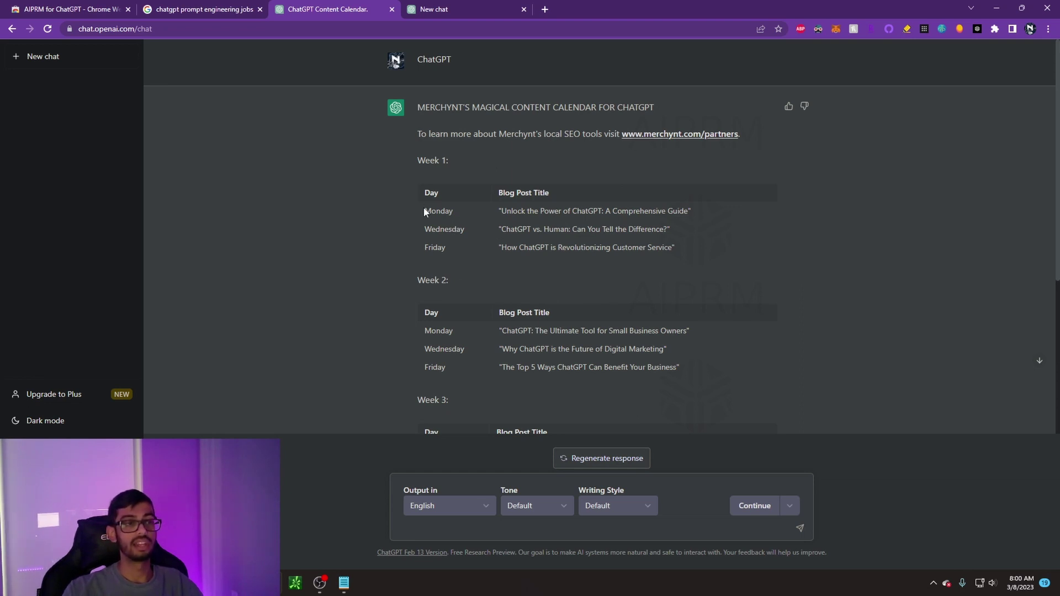
{"action": "scroll", "coordinate": [422, 259], "scroll_direction": "down", "scroll_amount": 5}
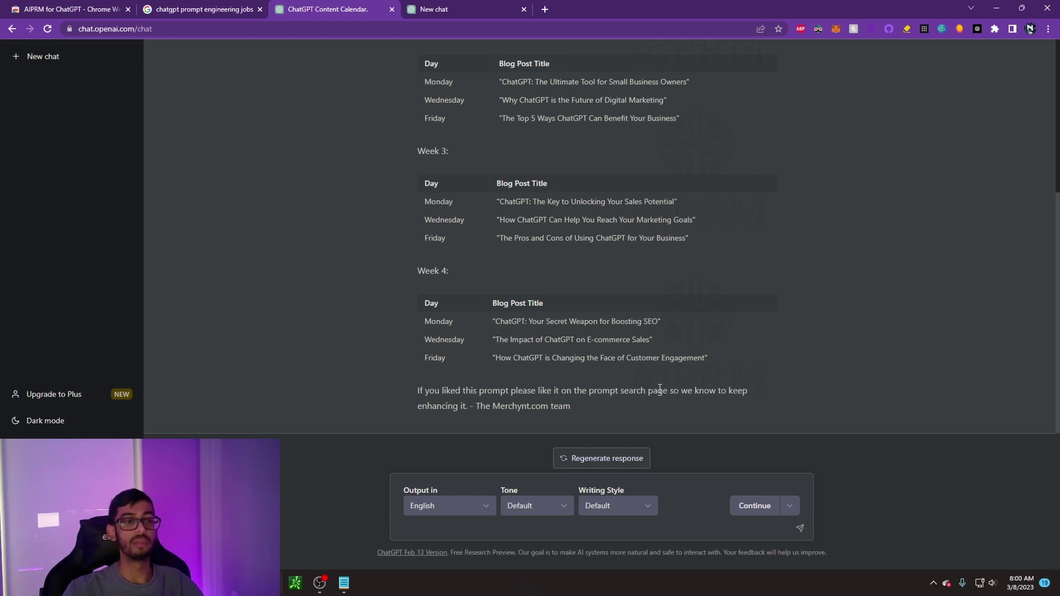
{"action": "scroll", "coordinate": [596, 334], "scroll_direction": "up", "scroll_amount": 5}
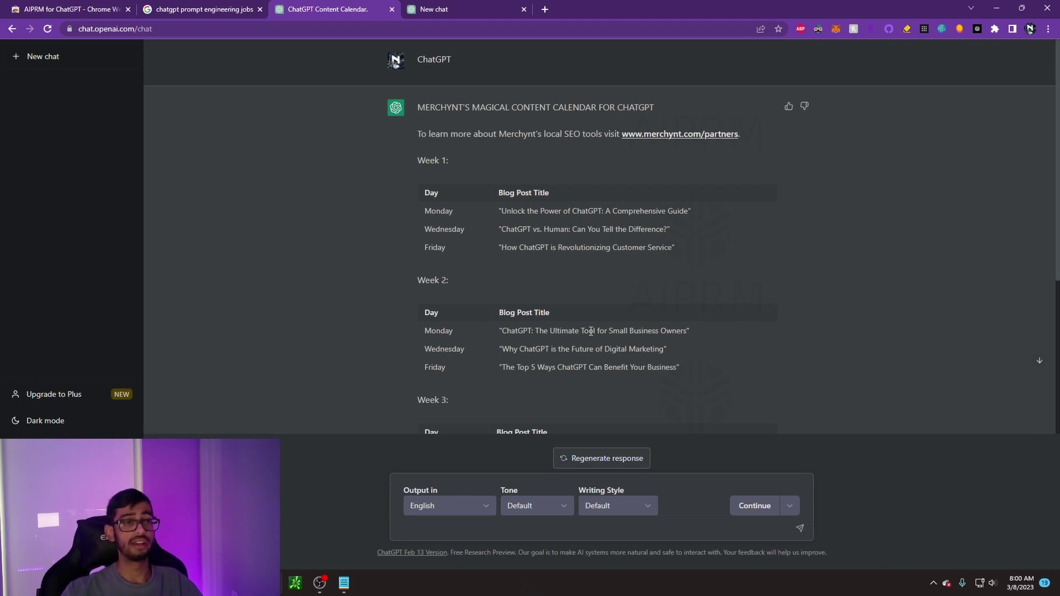
- Send 'Learn how to apply SEO strategies to a website' to the One Click Course Creator prompt
{"action": "left_click", "coordinate": [456, 9]}
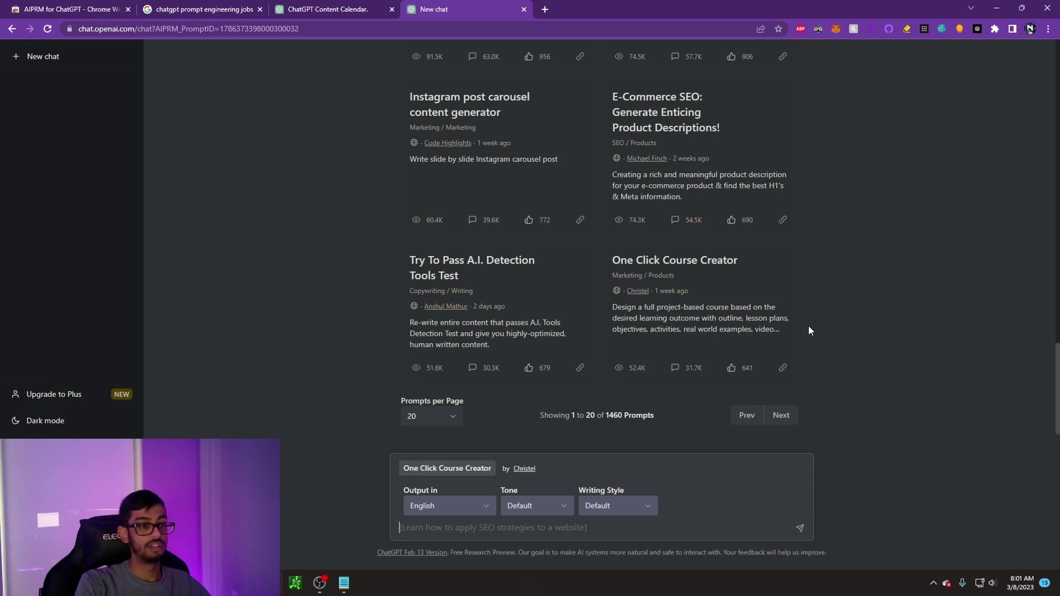
{"action": "type", "text": "Lrsatn"}
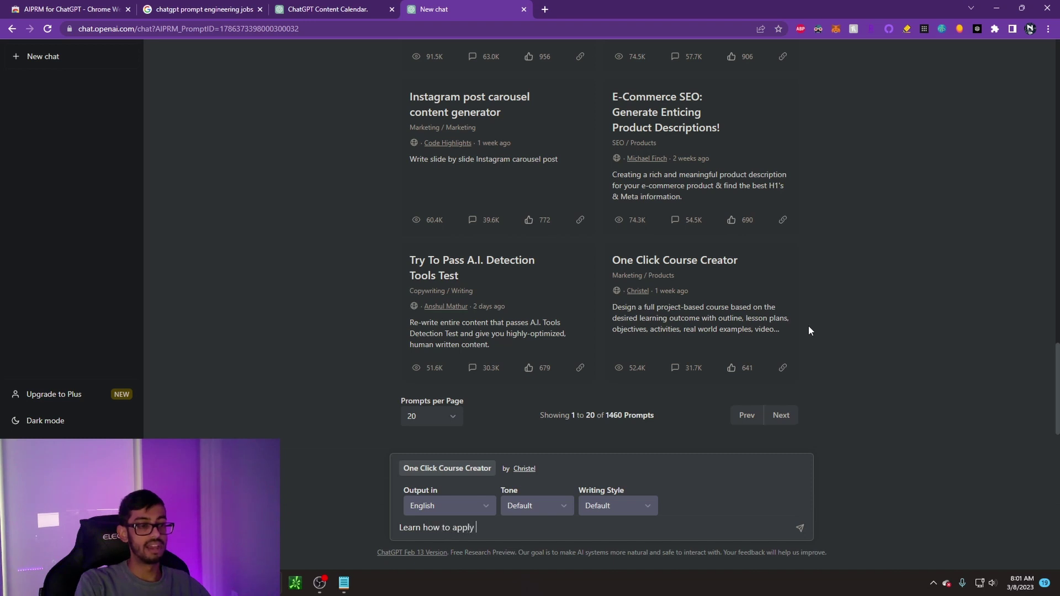
{"action": "type", "text": "how to apply SEO strategie"}
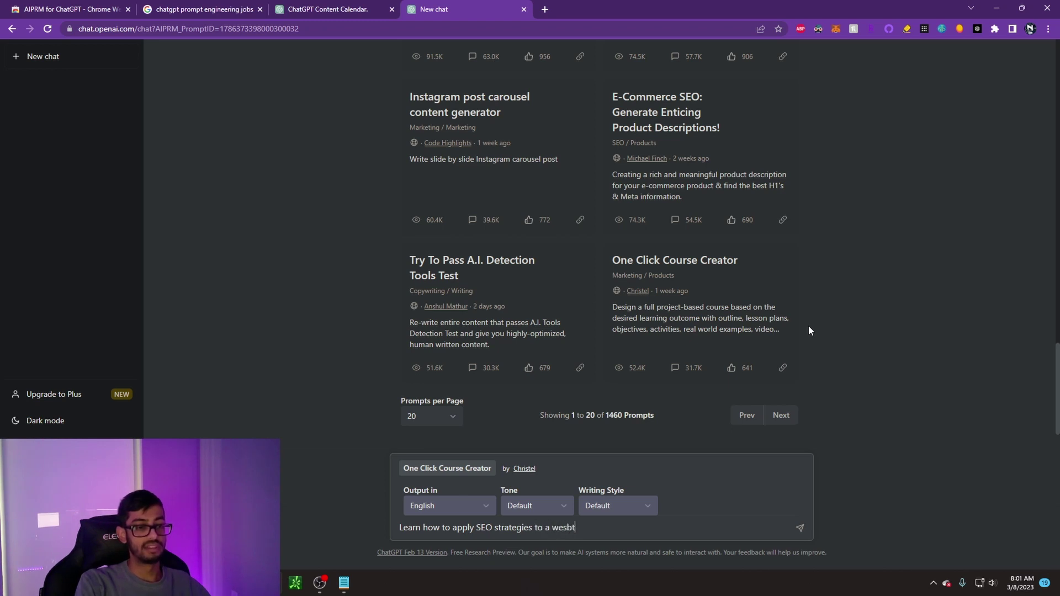
{"action": "type", "text": "s to a website"}
{"action": "key", "text": "Return"}
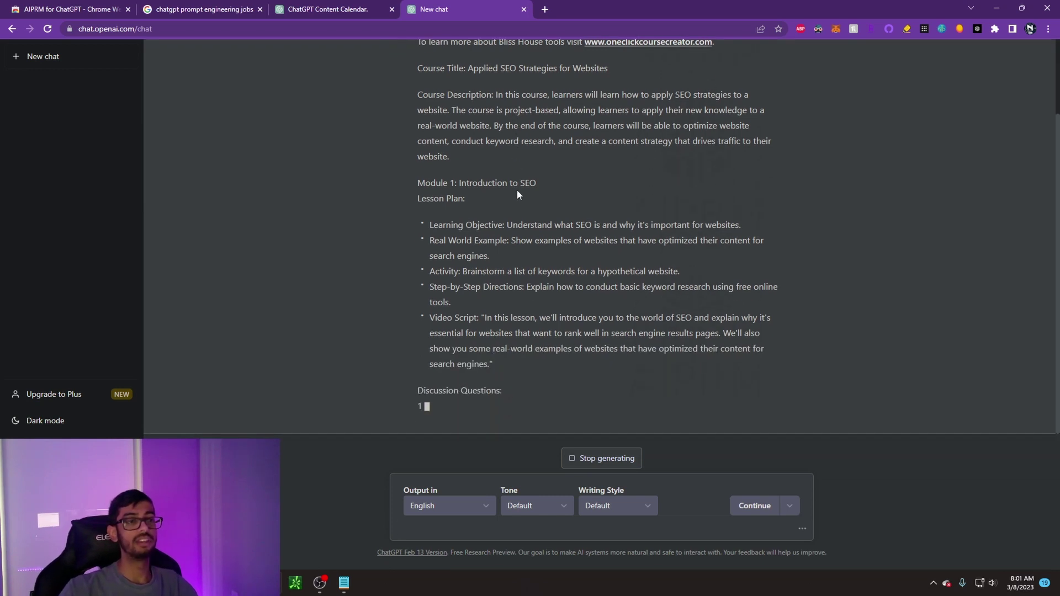
- Highlight the response heading, course title and description of the Applied SEO Strategies course
{"action": "scroll", "coordinate": [552, 279], "scroll_direction": "up", "scroll_amount": 2}
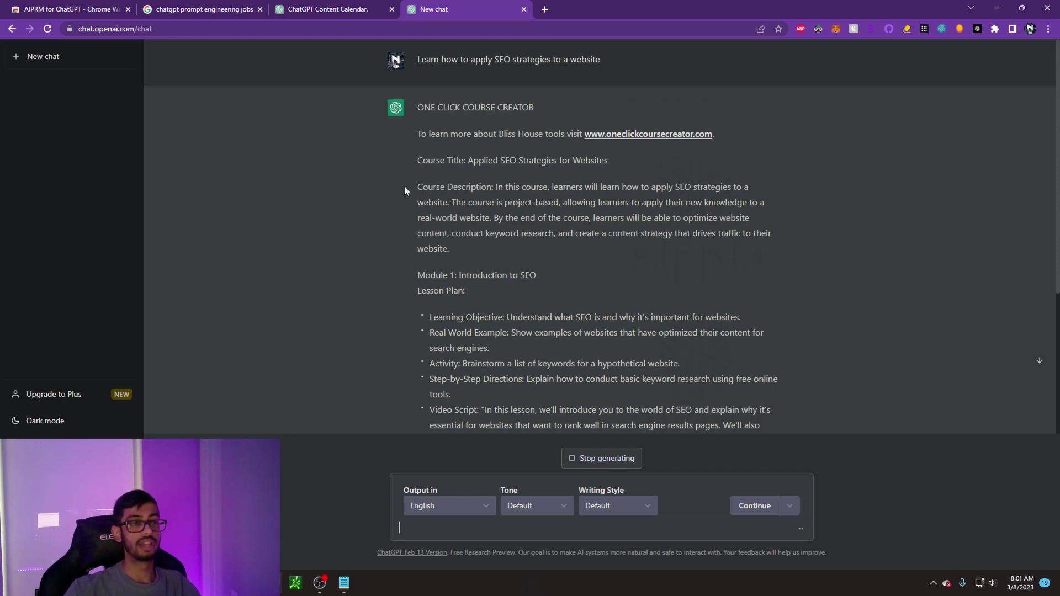
{"action": "left_click_drag", "start_coordinate": [404, 187], "coordinate": [419, 108]}
{"action": "left_click", "coordinate": [508, 216]}
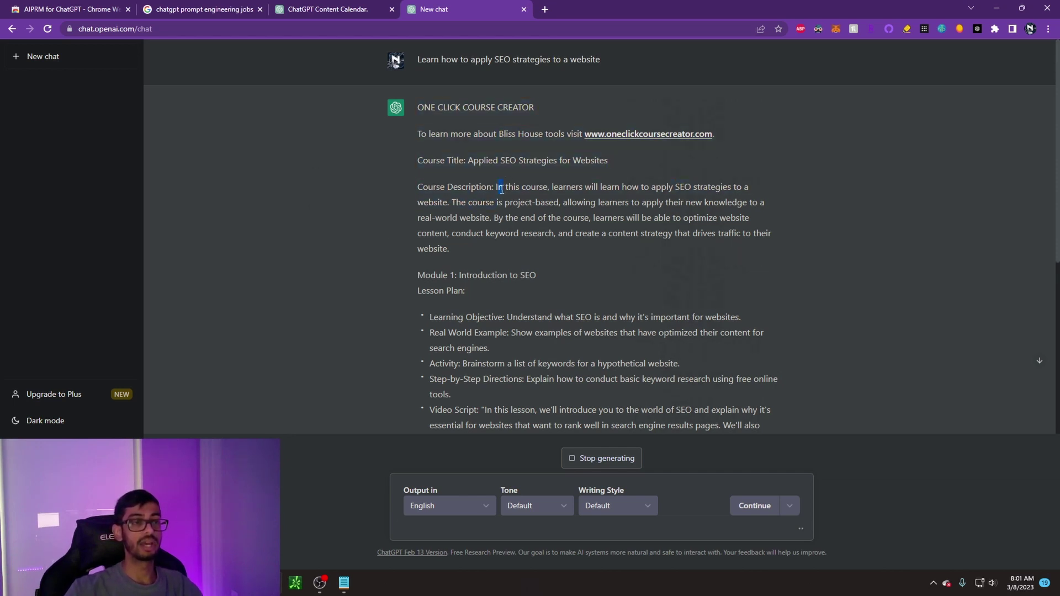
{"action": "left_click_drag", "start_coordinate": [501, 189], "coordinate": [555, 257]}
{"action": "left_click", "coordinate": [559, 244]}
- Point out Module 1's video script, lesson plan and discussion questions while reviewing the modules
{"action": "scroll", "coordinate": [485, 150], "scroll_direction": "down", "scroll_amount": 3}
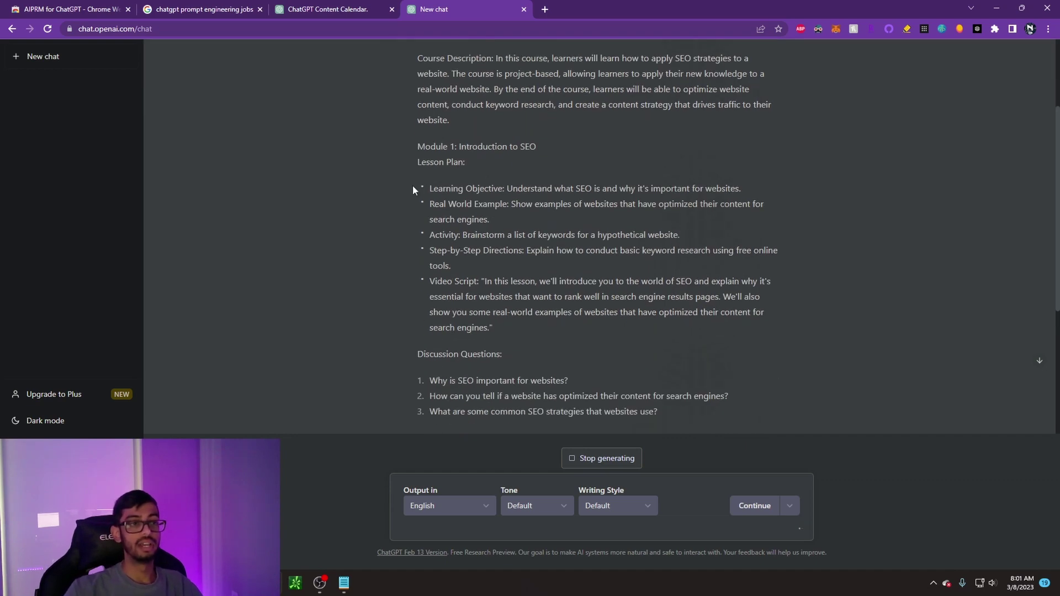
{"action": "scroll", "coordinate": [507, 178], "scroll_direction": "down", "scroll_amount": 3}
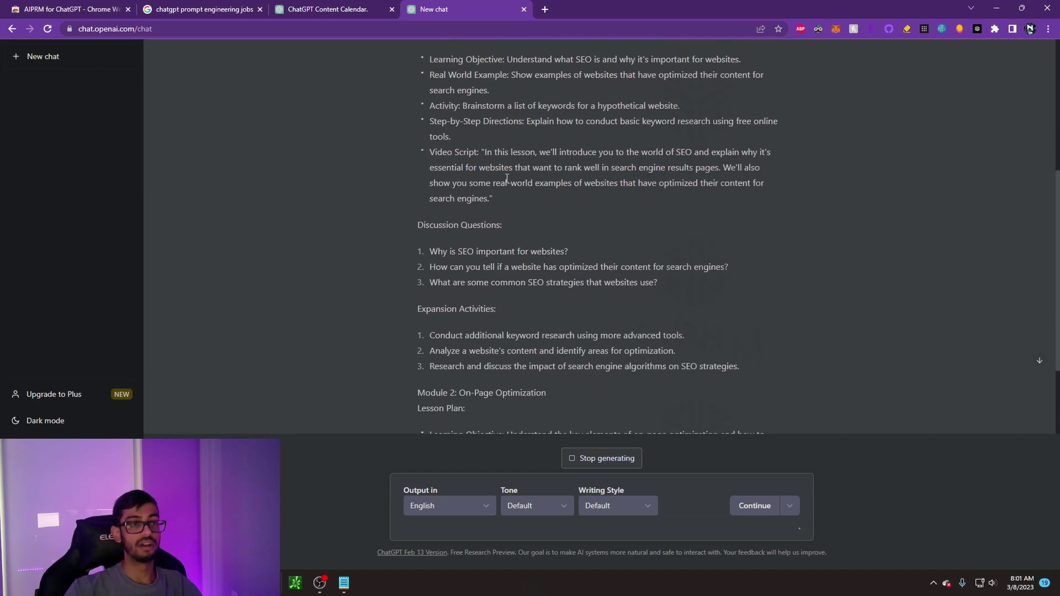
{"action": "left_click_drag", "start_coordinate": [488, 149], "coordinate": [589, 204]}
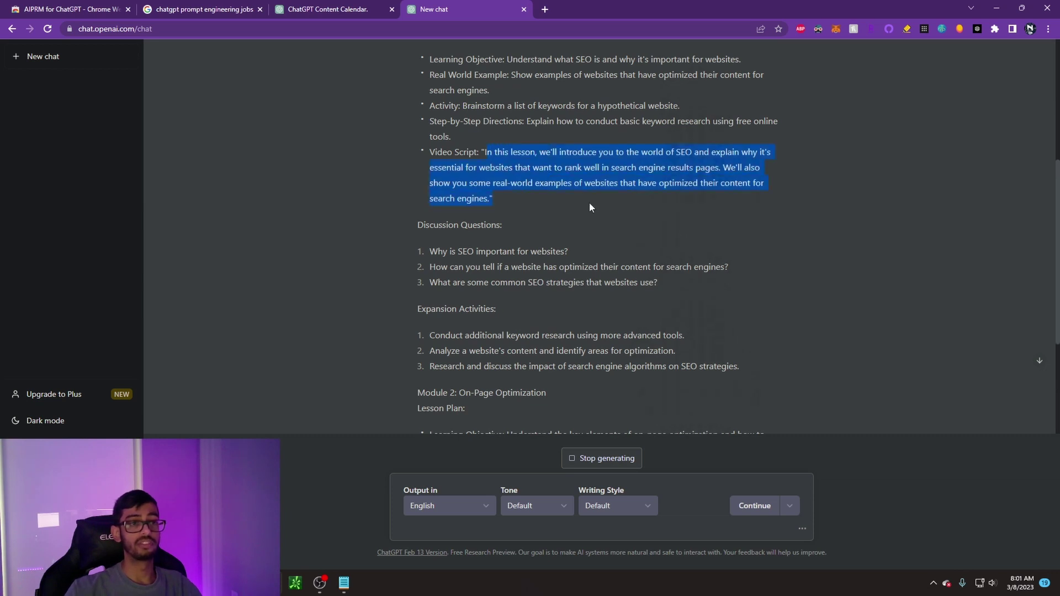
{"action": "left_click", "coordinate": [589, 204]}
{"action": "left_click_drag", "start_coordinate": [412, 219], "coordinate": [497, 251]}
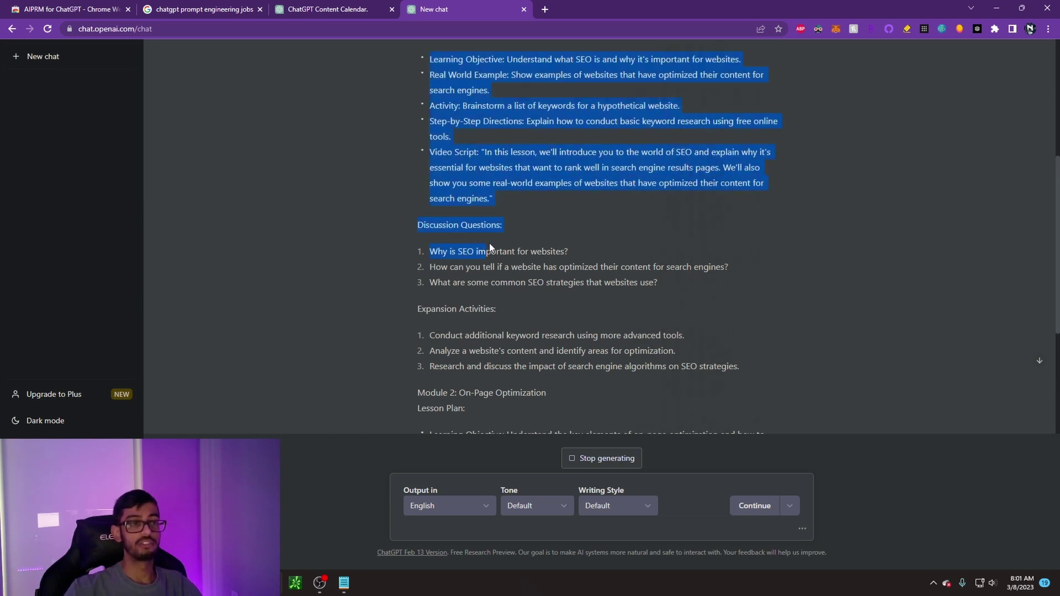
{"action": "left_click", "coordinate": [416, 222]}
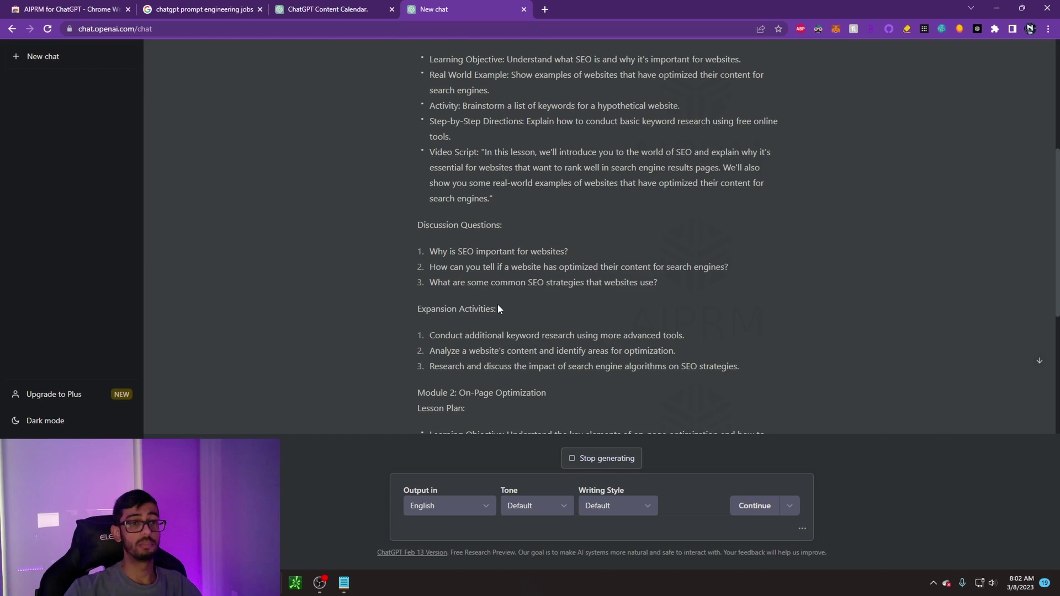
{"action": "scroll", "coordinate": [458, 312], "scroll_direction": "down", "scroll_amount": 3}
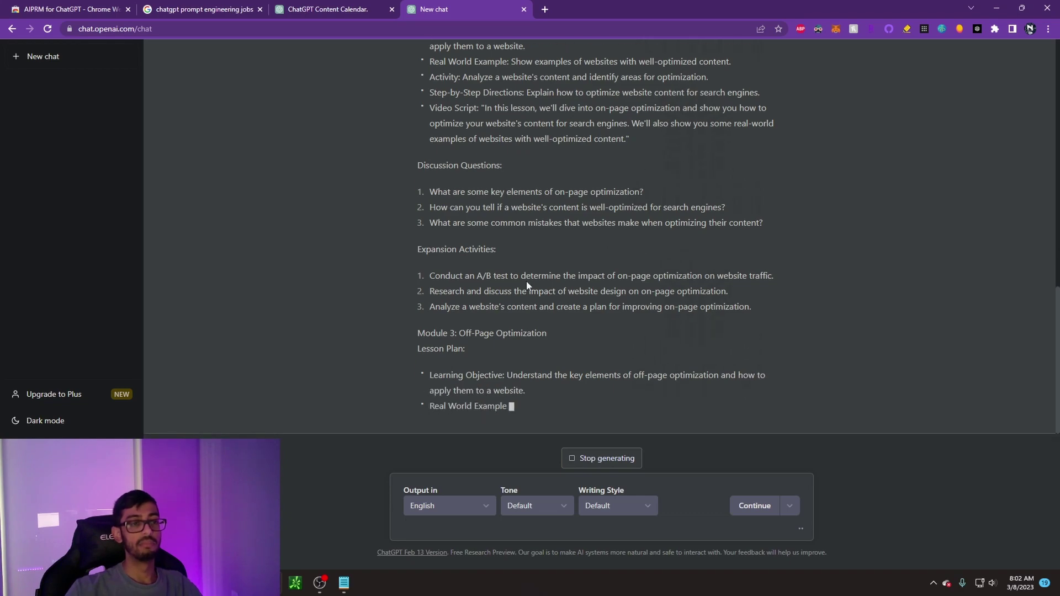
{"action": "scroll", "coordinate": [525, 287], "scroll_direction": "up", "scroll_amount": 6}
{"action": "scroll", "coordinate": [522, 299], "scroll_direction": "up", "scroll_amount": 6}
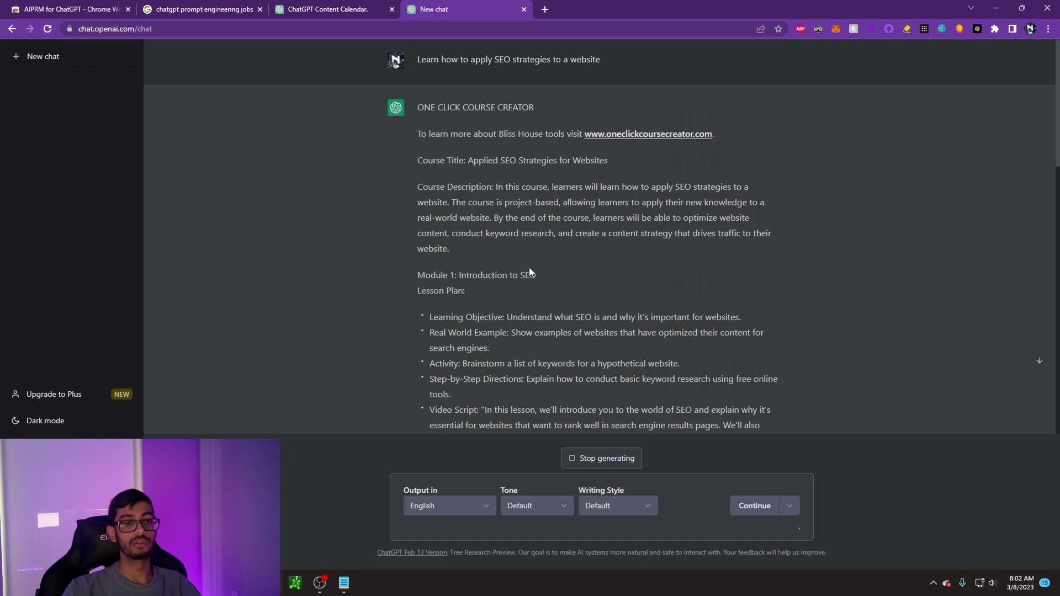
{"action": "scroll", "coordinate": [555, 274], "scroll_direction": "down", "scroll_amount": 15}
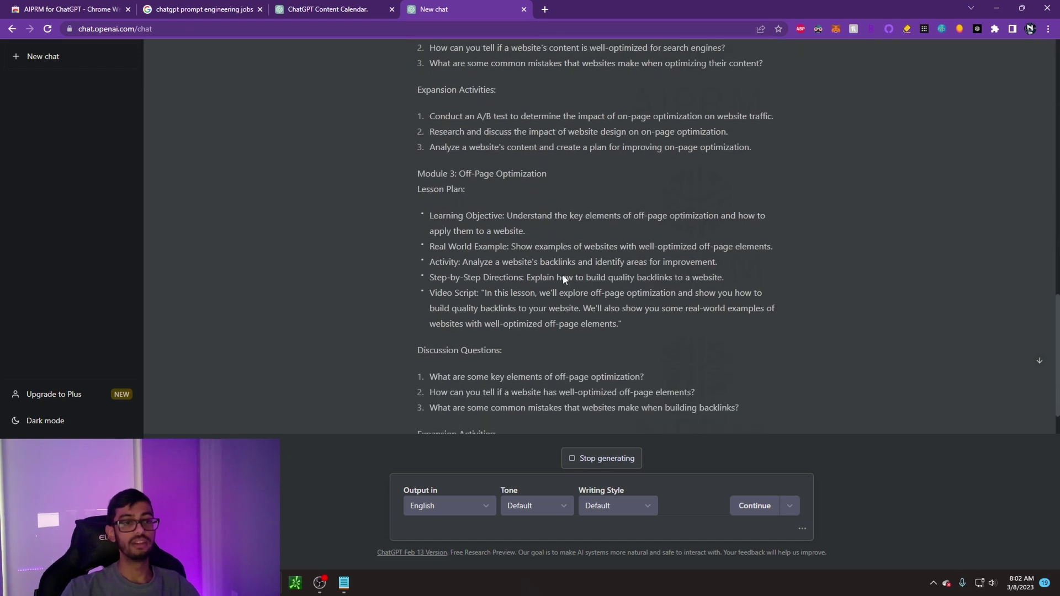
{"action": "scroll", "coordinate": [604, 299], "scroll_direction": "up", "scroll_amount": 20}
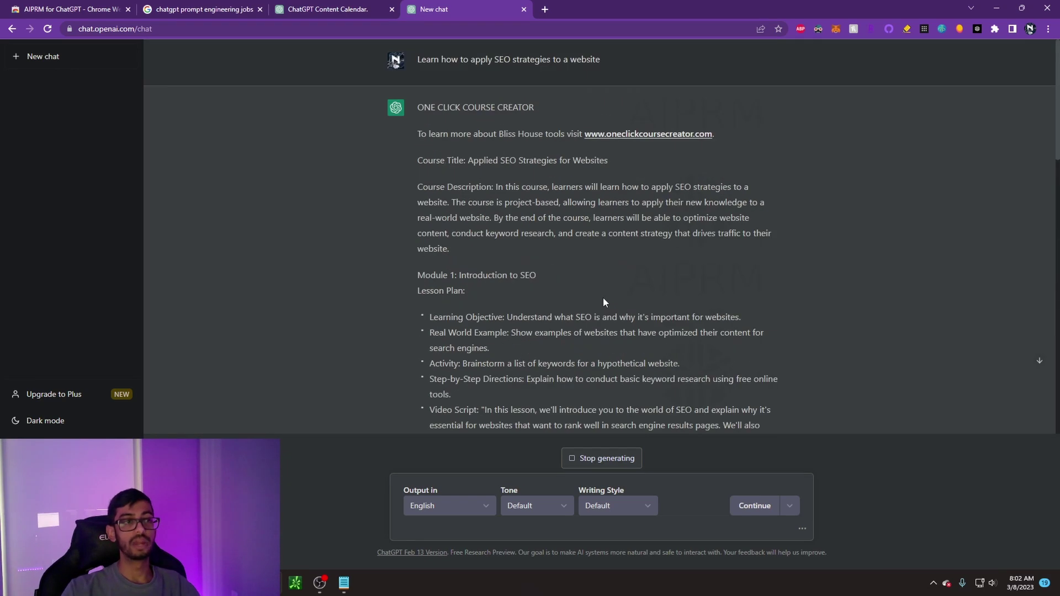
- Start a fresh chat in the Content Calendar tab, then show the Google Jobs prompt engineering listings
{"action": "left_click", "coordinate": [331, 12]}
{"action": "left_click", "coordinate": [70, 57]}
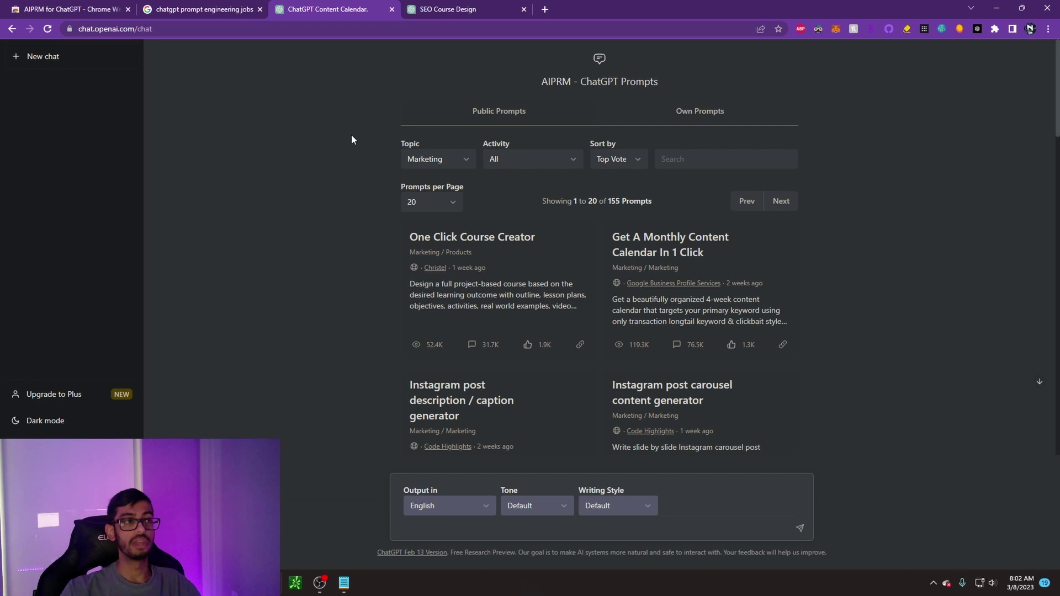
{"action": "left_click", "coordinate": [224, 17]}
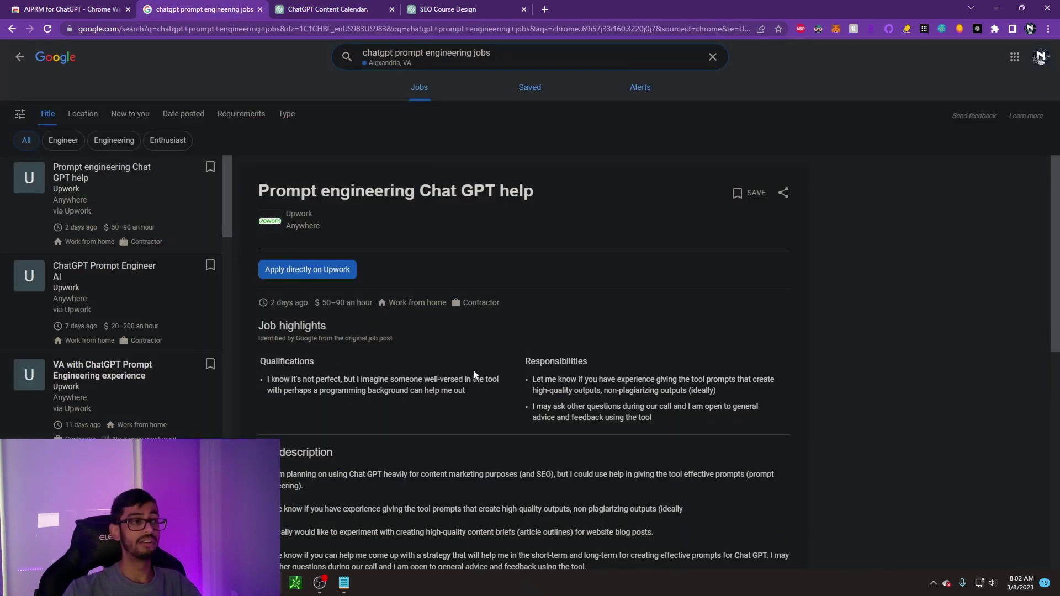
{"action": "scroll", "coordinate": [473, 376], "scroll_direction": "down", "scroll_amount": 5}
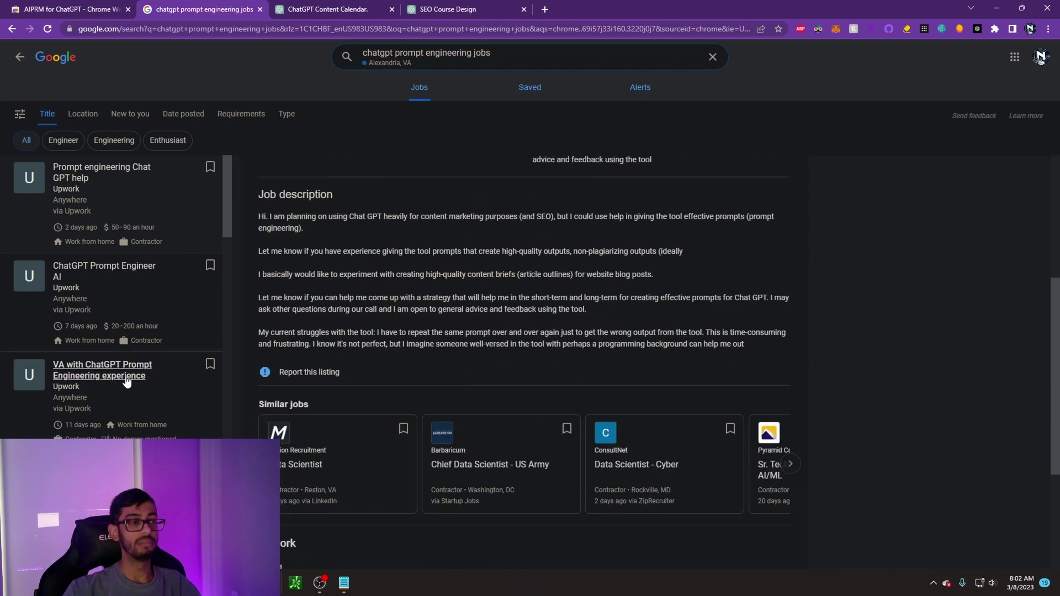
{"action": "scroll", "coordinate": [144, 381], "scroll_direction": "down", "scroll_amount": 5}
{"action": "scroll", "coordinate": [176, 414], "scroll_direction": "down", "scroll_amount": 5}
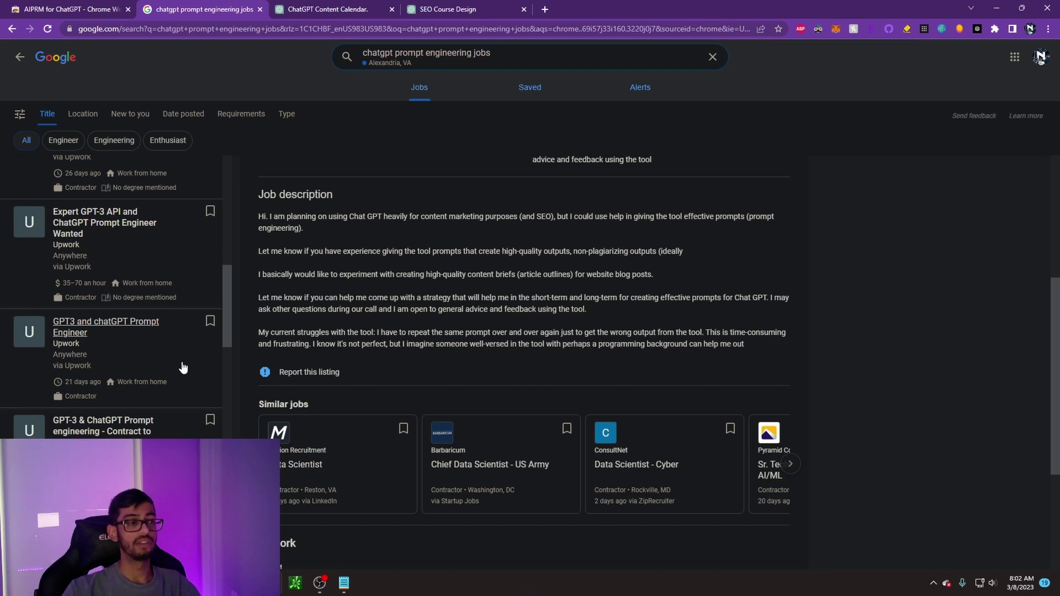
{"action": "scroll", "coordinate": [183, 367], "scroll_direction": "down", "scroll_amount": 2}
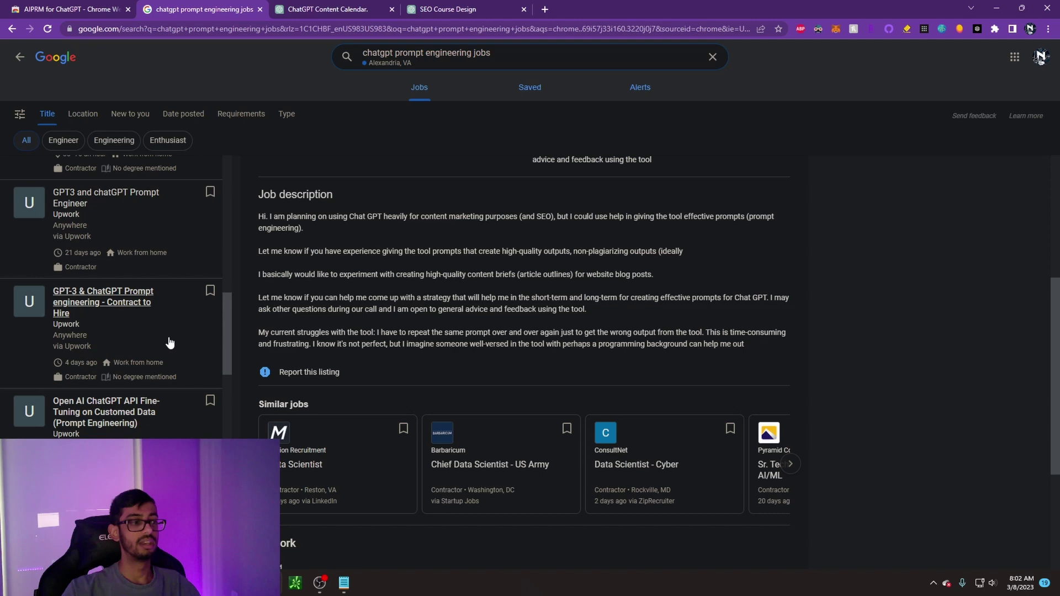
{"action": "scroll", "coordinate": [170, 343], "scroll_direction": "down", "scroll_amount": 2}
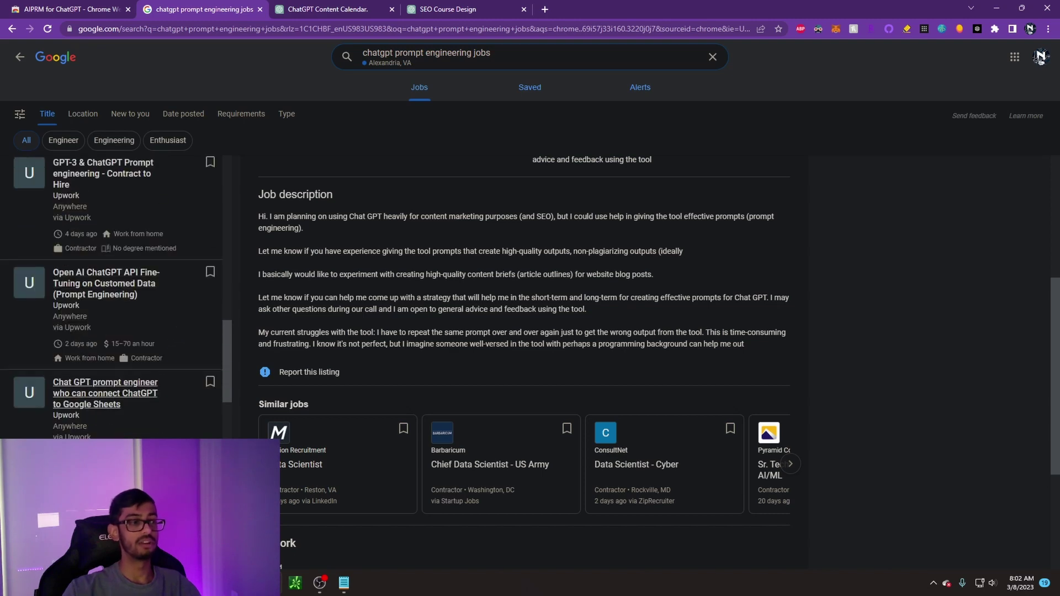
{"action": "scroll", "coordinate": [167, 332], "scroll_direction": "up", "scroll_amount": 1}
{"action": "scroll", "coordinate": [166, 332], "scroll_direction": "up", "scroll_amount": 2}
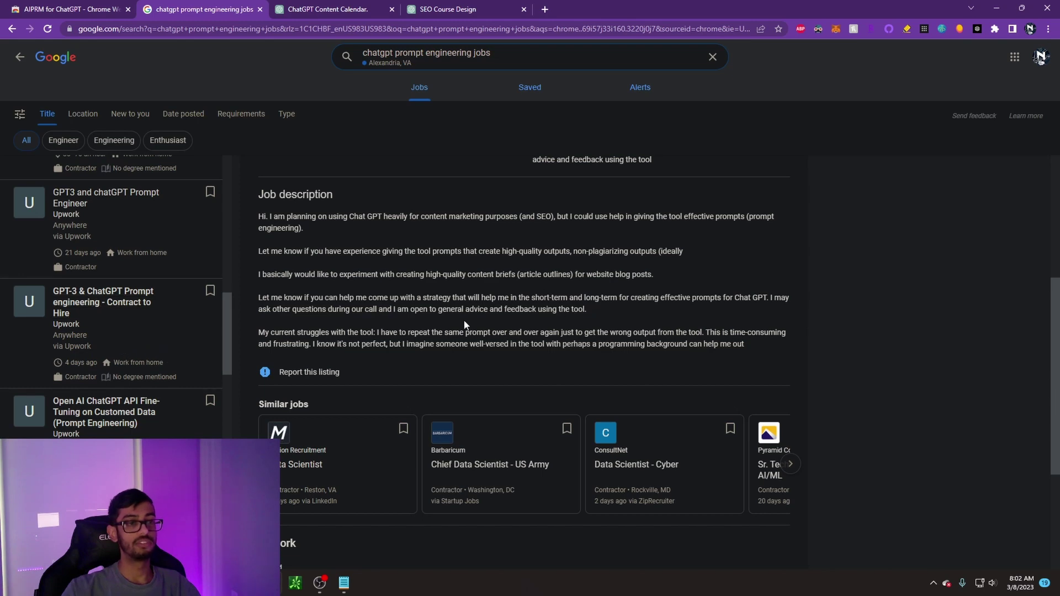
{"action": "scroll", "coordinate": [464, 322], "scroll_direction": "up", "scroll_amount": 5}
{"action": "scroll", "coordinate": [464, 326], "scroll_direction": "down", "scroll_amount": 2}
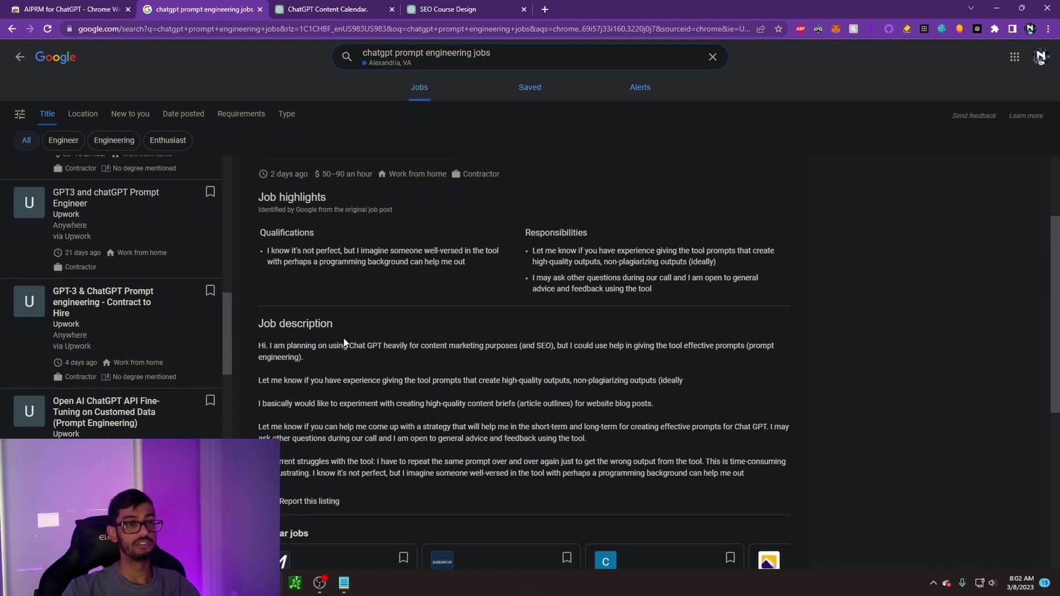